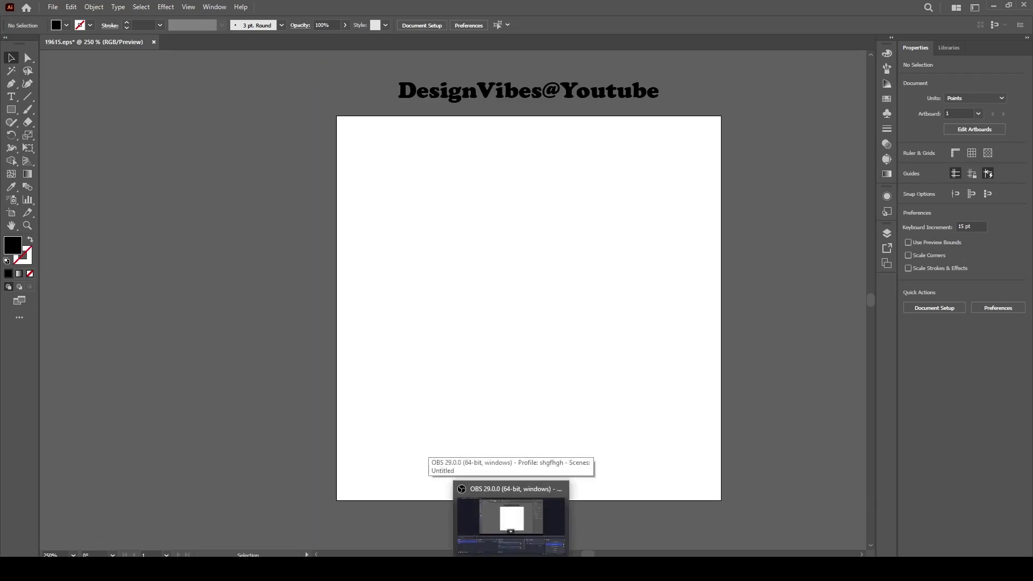
key("a")
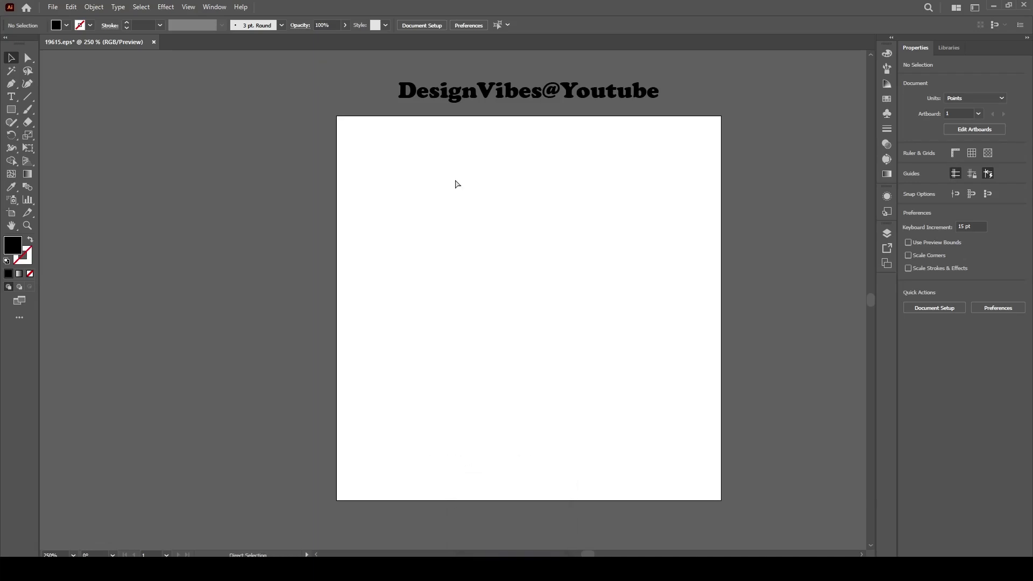
scroll(455, 184, "right", 1)
key("v")
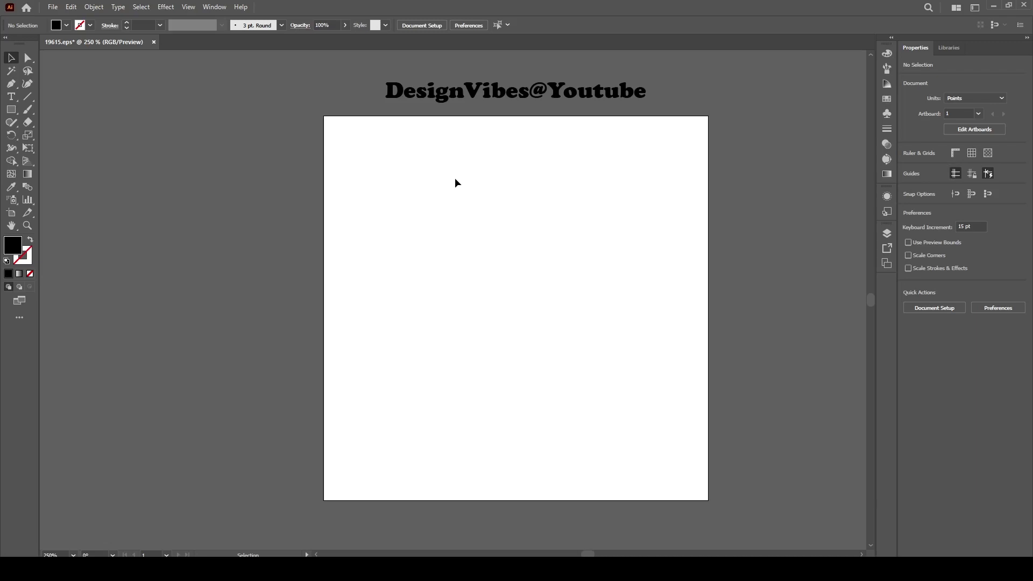
key("a")
key("v")
key("a")
scroll(458, 209, "up", 1)
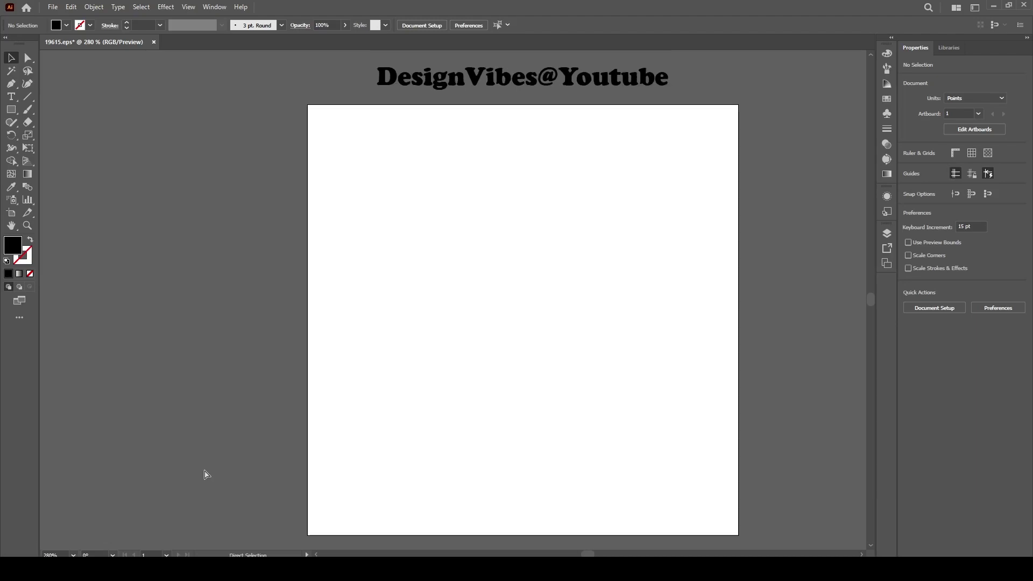
Paste the copied dark blue brick-wall background in front on the artboard and leave it deselected
key("ctrl+f")
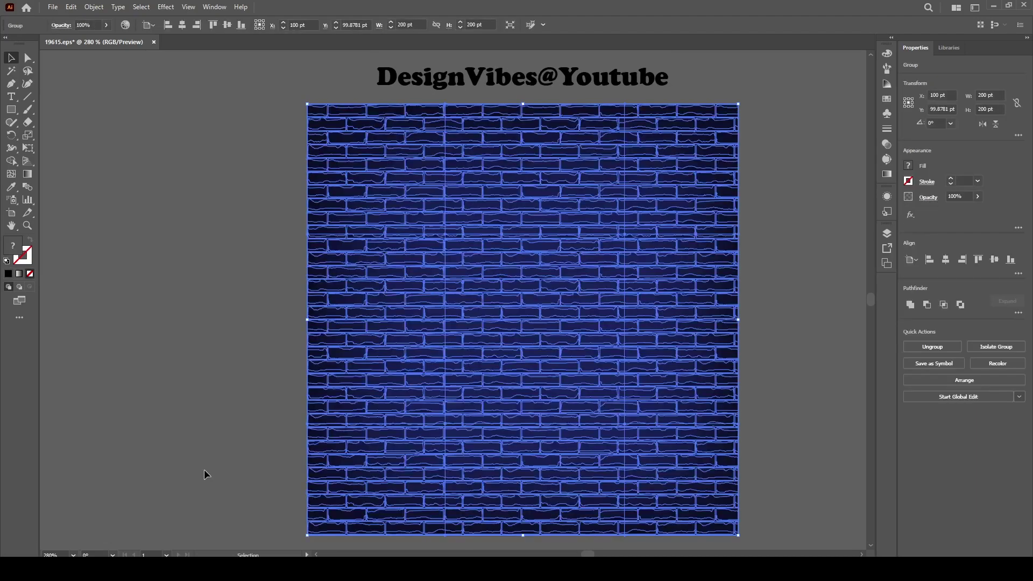
left_click(204, 469)
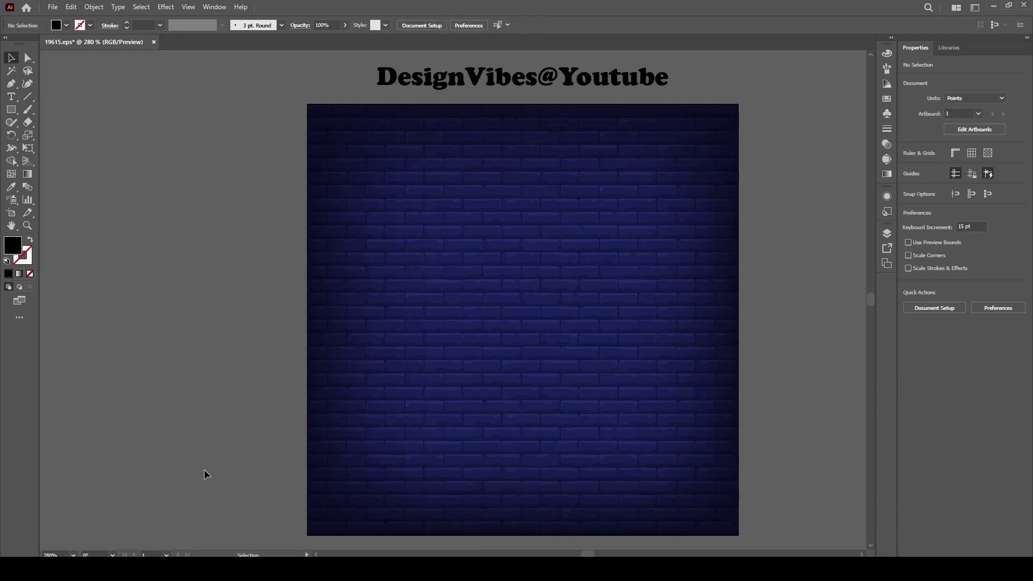
left_click(369, 405)
key("a")
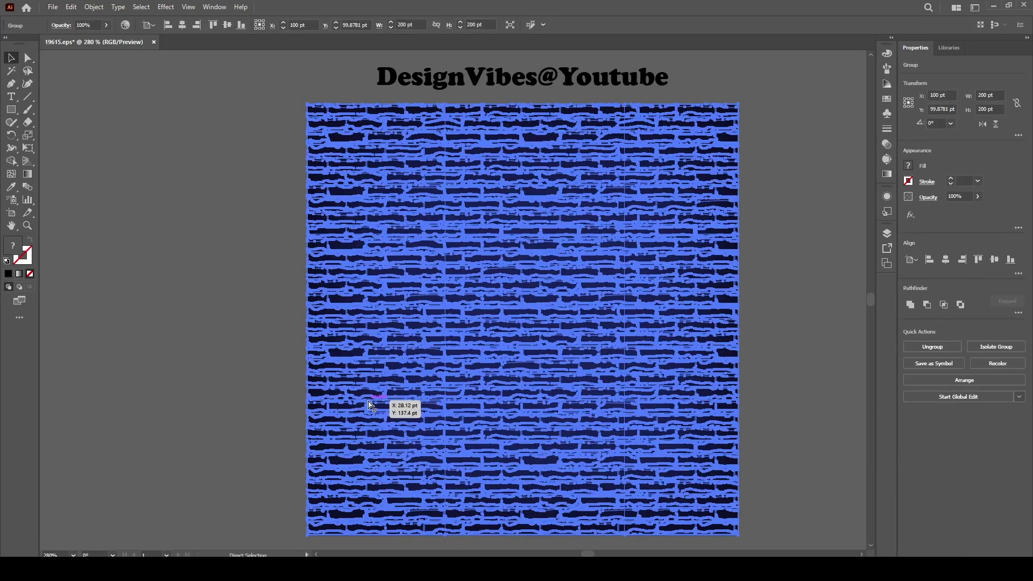
key("ctrl+shift+a")
key("v")
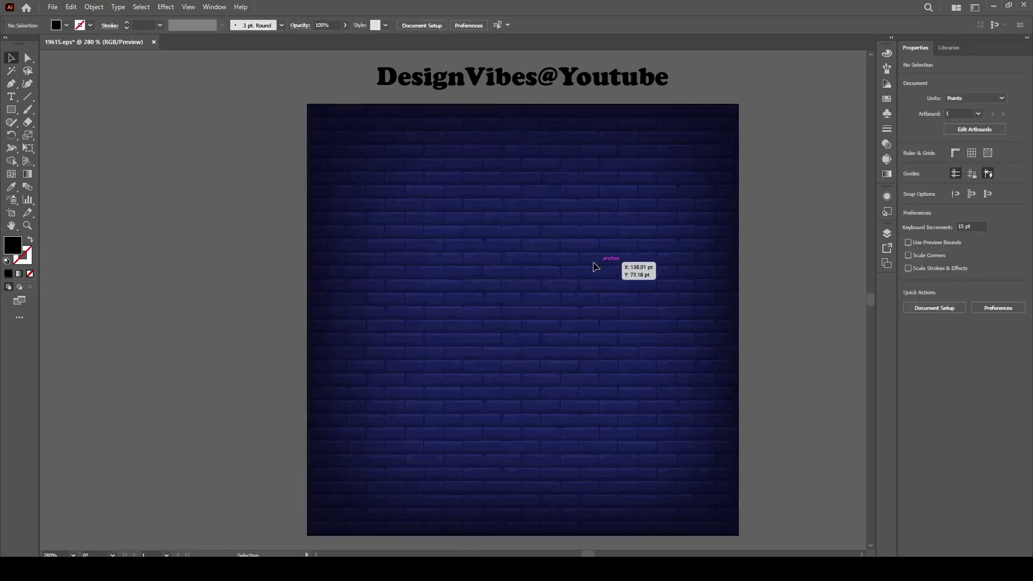
Add a two-line text on the brick wall reading "50th Video" and "Like and Subscribe" in Cooper Black
left_click(11, 97)
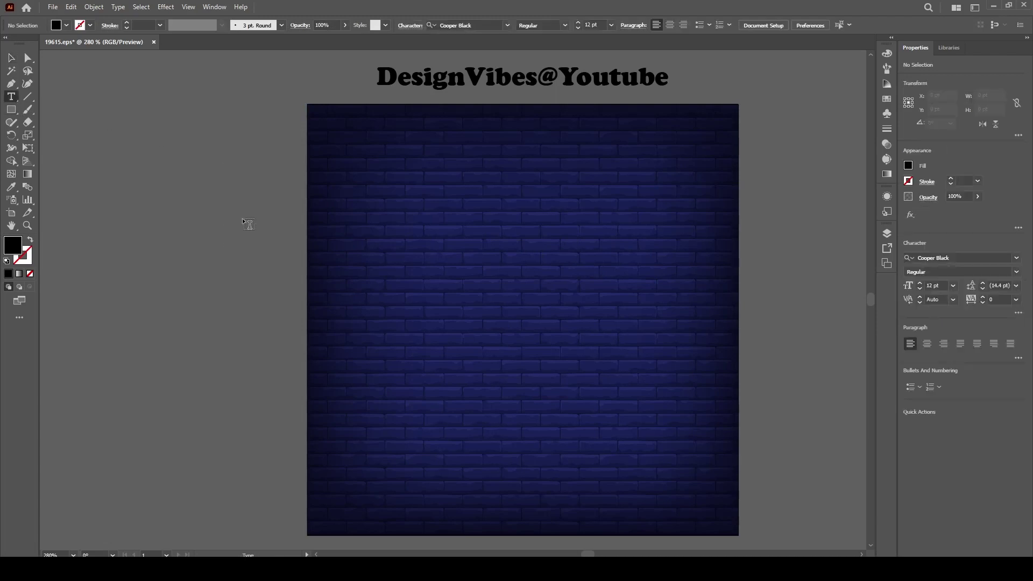
left_click(430, 212)
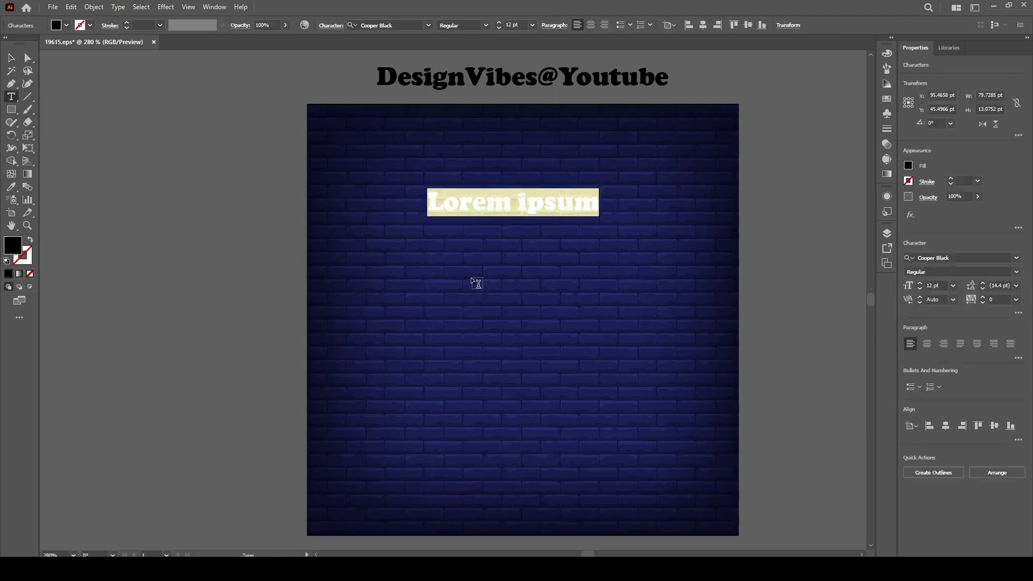
type("50TH")
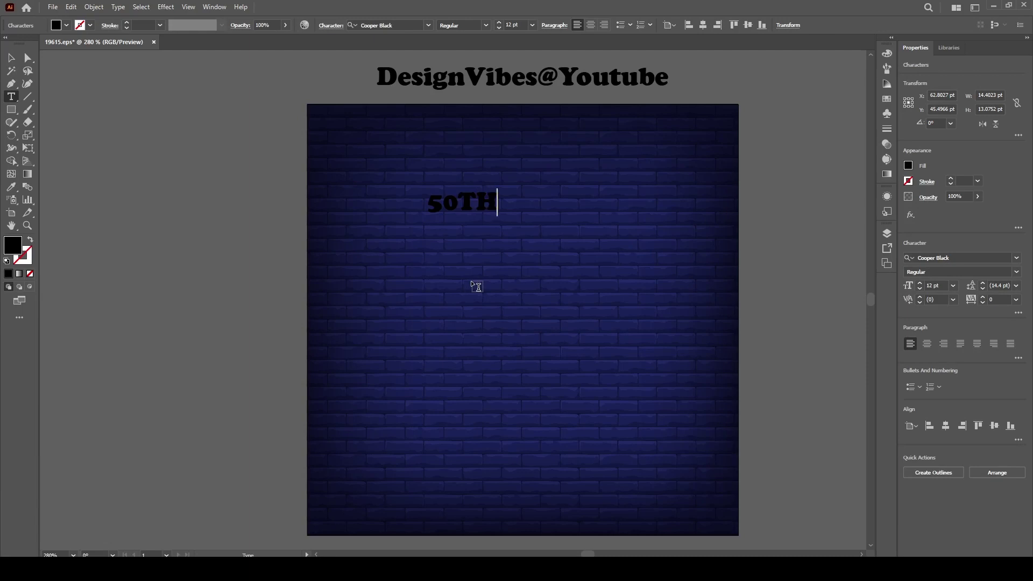
key("BackSpace")
key("BackSpace")
key("BackSpace")
key("BackSpace")
type("50th")
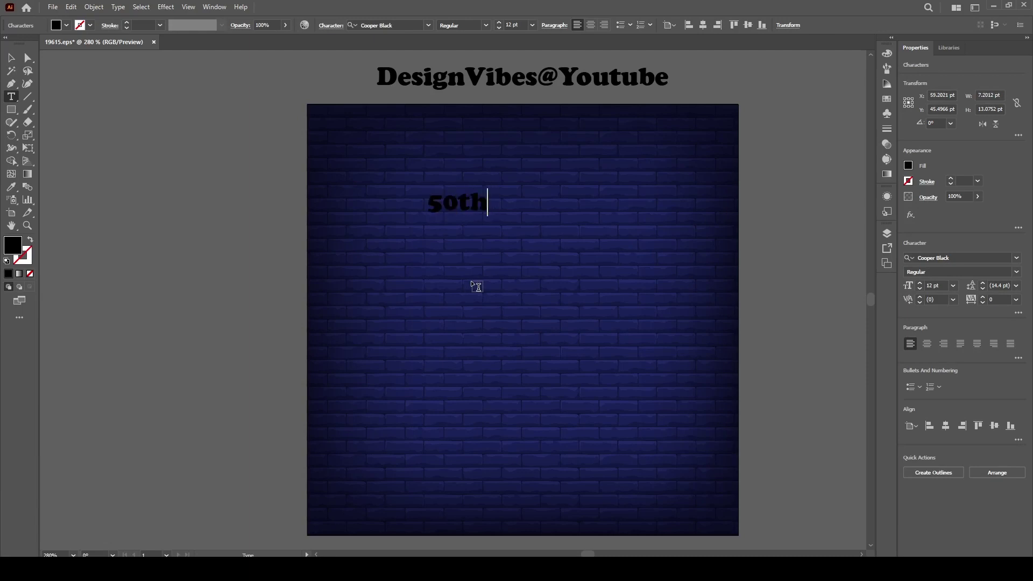
type(" Video")
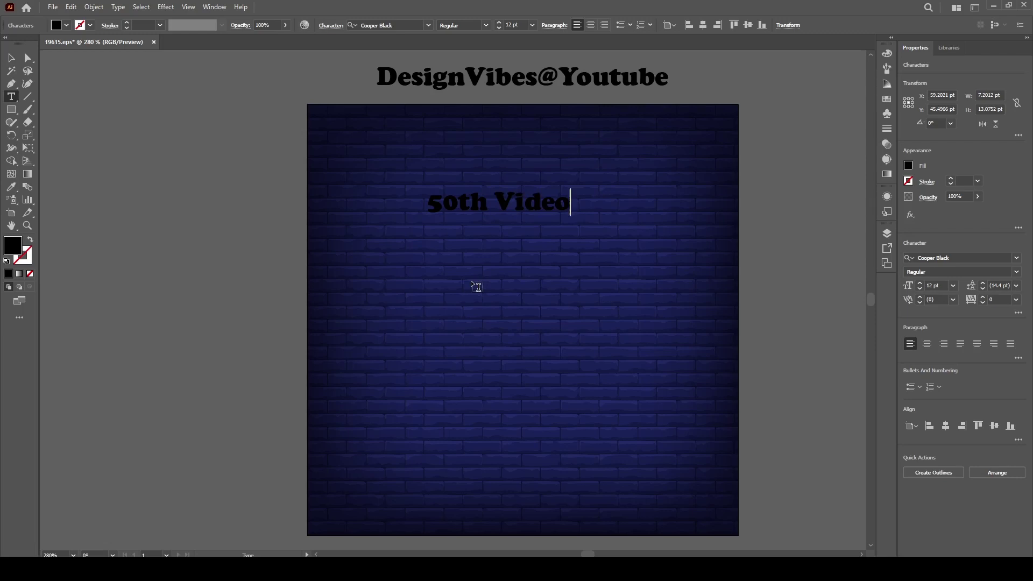
key("Return")
type("Like and Subscribe")
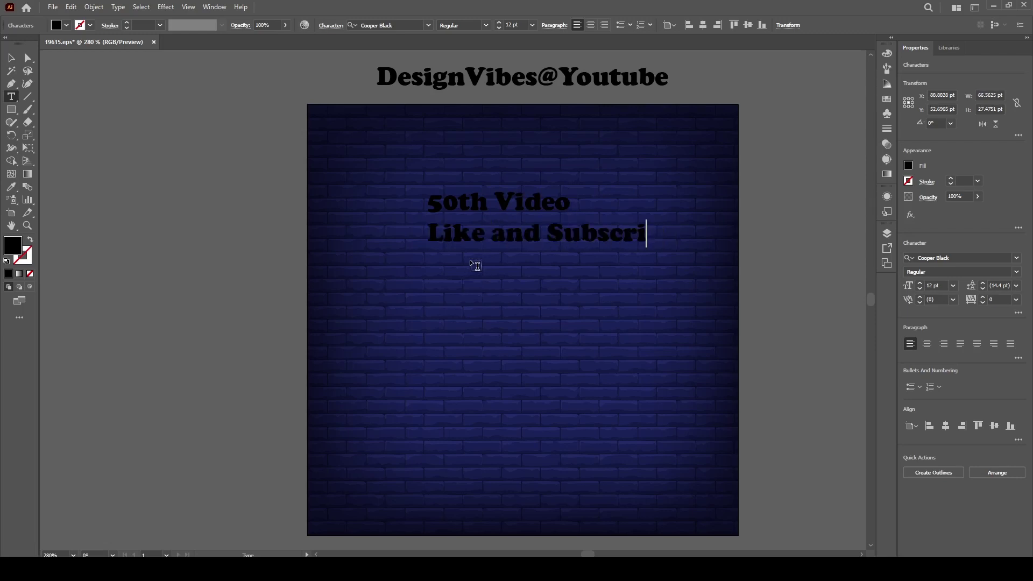
Center-align the two-line text, enlarge it to about 18.66 pt and position it in the middle of the brick wall
left_click(10, 57)
scroll(254, 235, "down", 1)
scroll(254, 235, "up", 1)
left_click(929, 344)
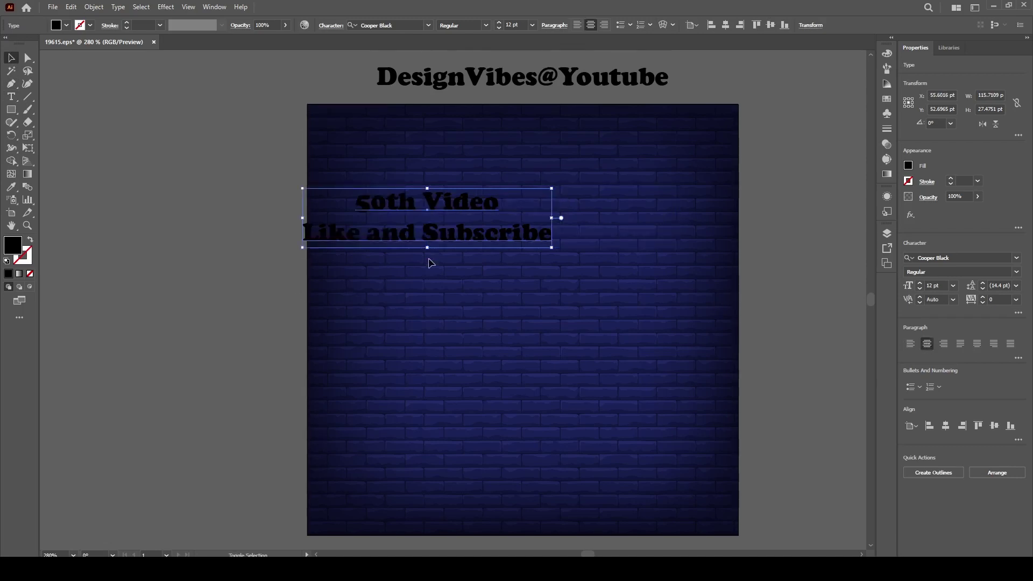
left_click_drag(427, 248, 427, 308)
left_click_drag(438, 282, 539, 291)
left_click_drag(276, 317, 393, 290)
left_click_drag(571, 263, 513, 315)
Color the word "Like" light blue
left_click(11, 97)
double_click(379, 320)
left_click(887, 53)
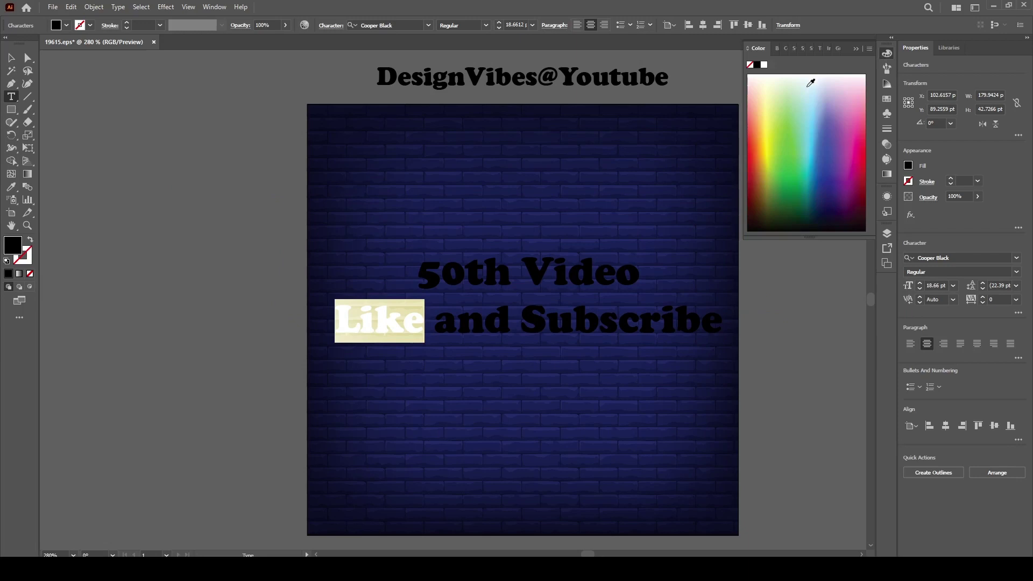
left_click(818, 95)
left_click(816, 99)
left_click(856, 48)
left_click(11, 57)
left_click(163, 147)
Color the word "Subscribe" red
left_click(10, 97)
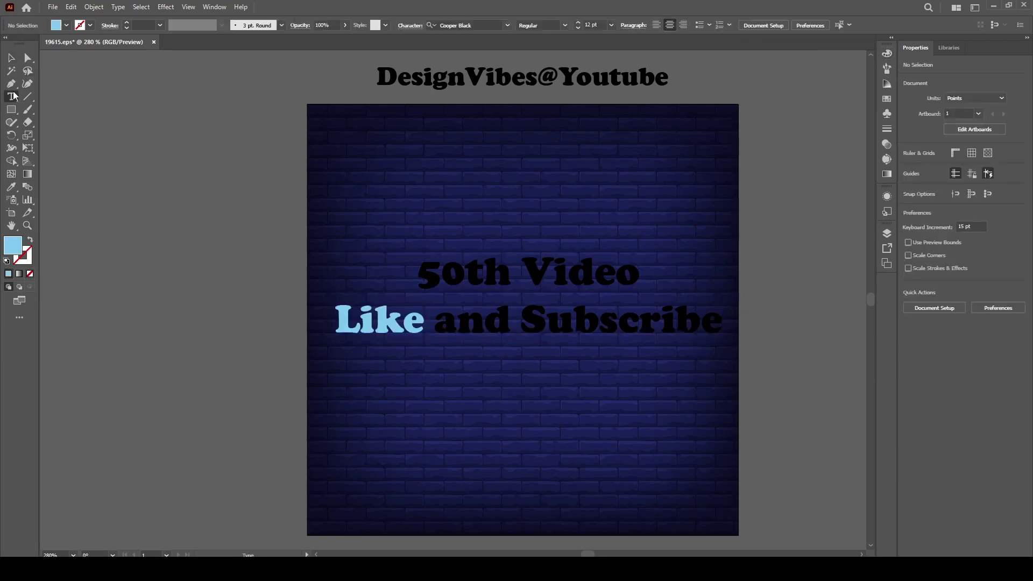
left_click_drag(522, 322, 715, 323)
left_click(887, 52)
left_click(752, 137)
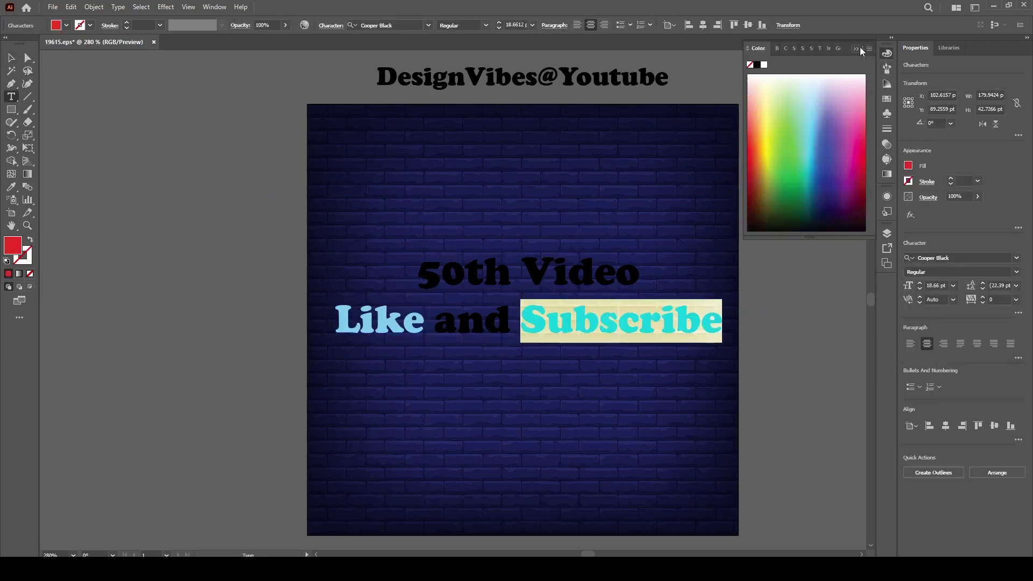
left_click(18, 62)
key("ctrl+shift+a")
Color the word "and" yellow
key("t")
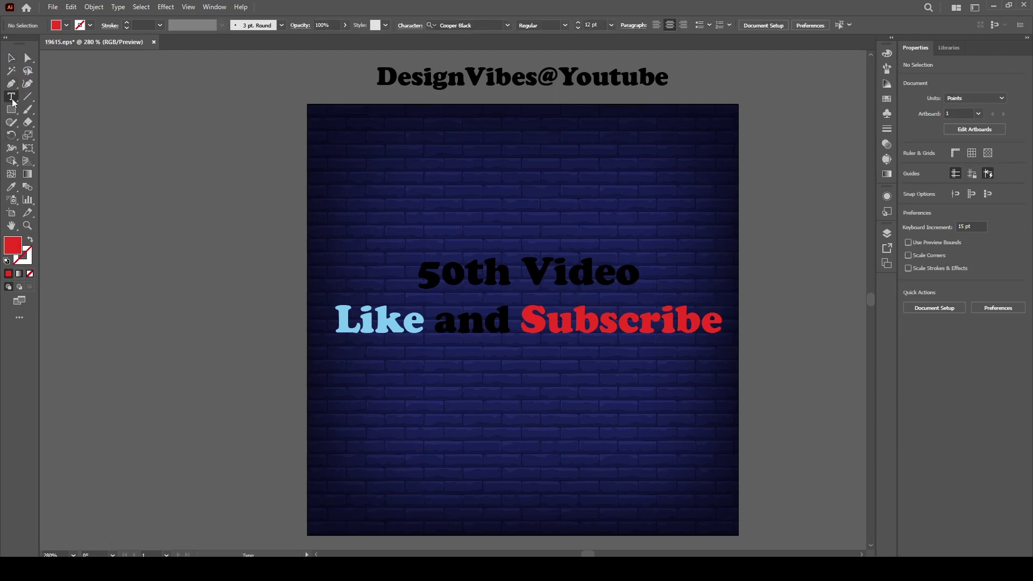
double_click(502, 323)
left_click(69, 5)
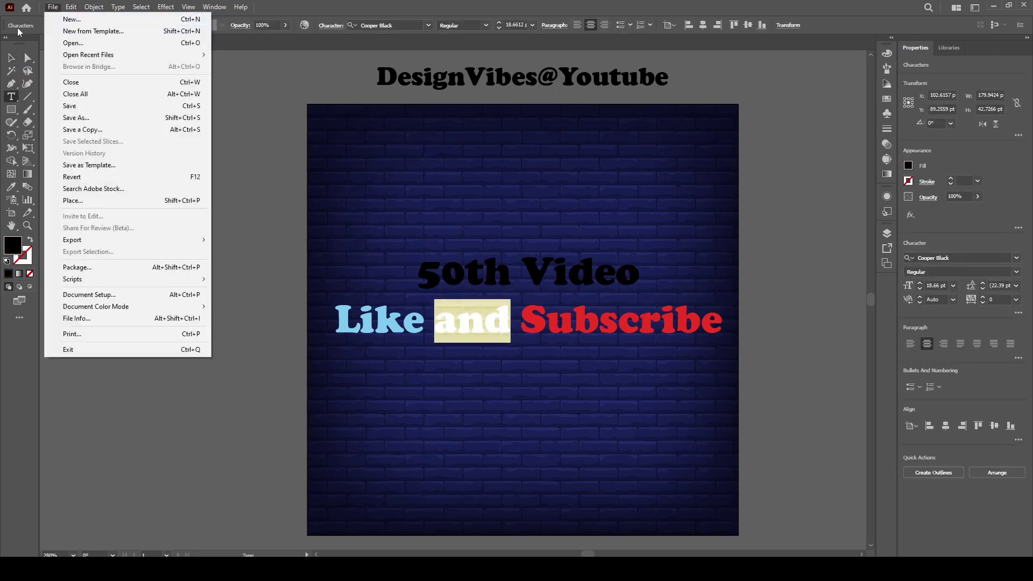
left_click(18, 29)
left_click(55, 24)
left_click(45, 42)
Color the word "50th" green and the word "Video" yellow, and deselect the text
left_click_drag(418, 272, 508, 276)
left_click(66, 25)
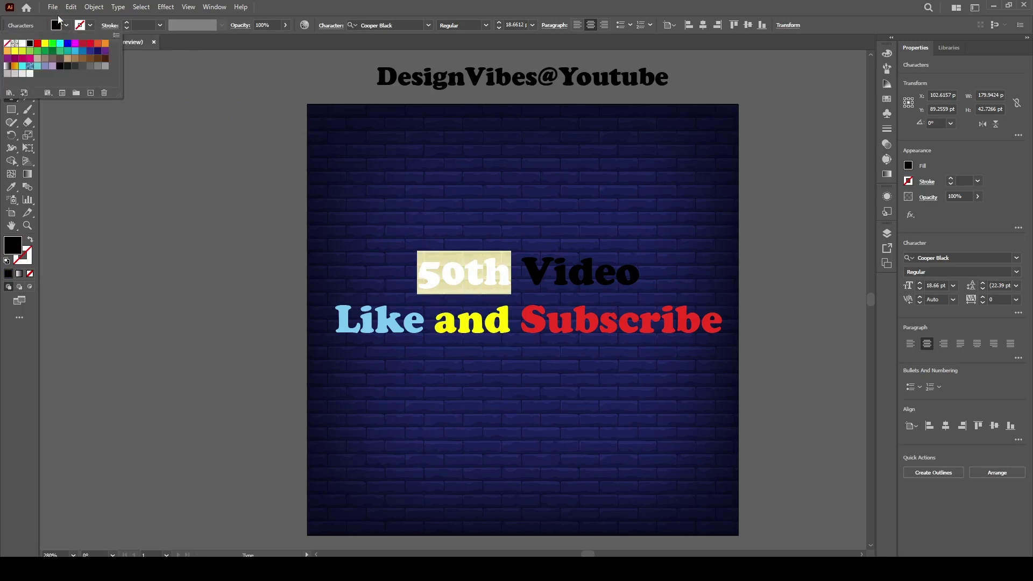
left_click(51, 46)
left_click_drag(522, 272, 639, 273)
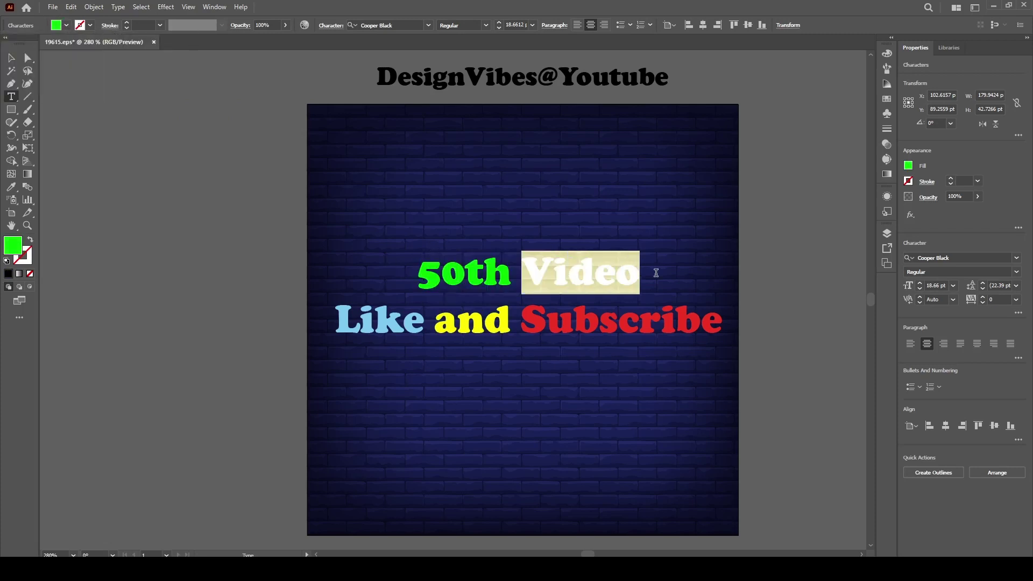
left_click(66, 25)
left_click(44, 42)
key("Escape")
left_click(199, 223)
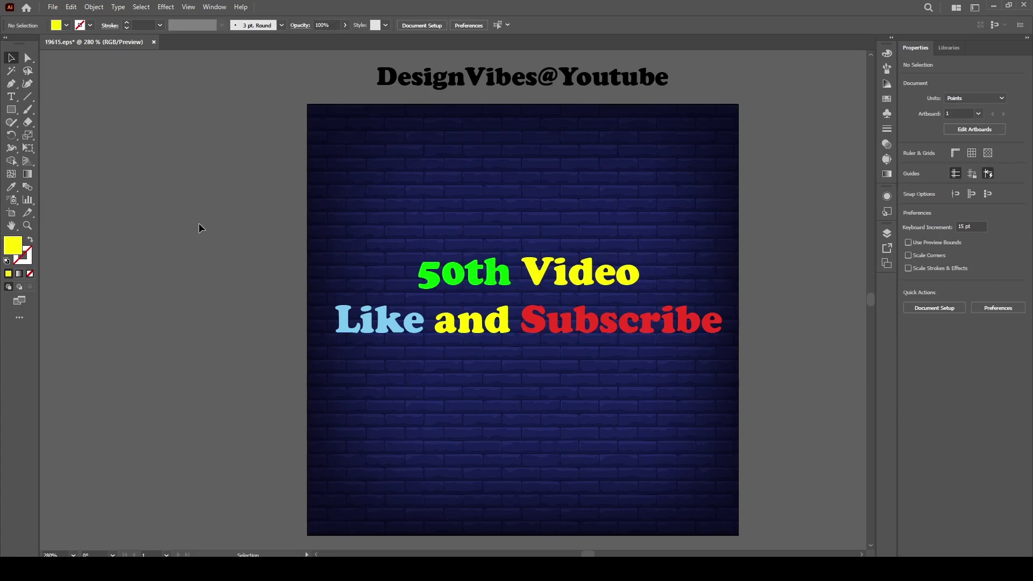
Add a period after "Video" in the first line of the text
scroll(174, 164, "right", 1)
scroll(171, 161, "down", 1)
left_click(625, 264)
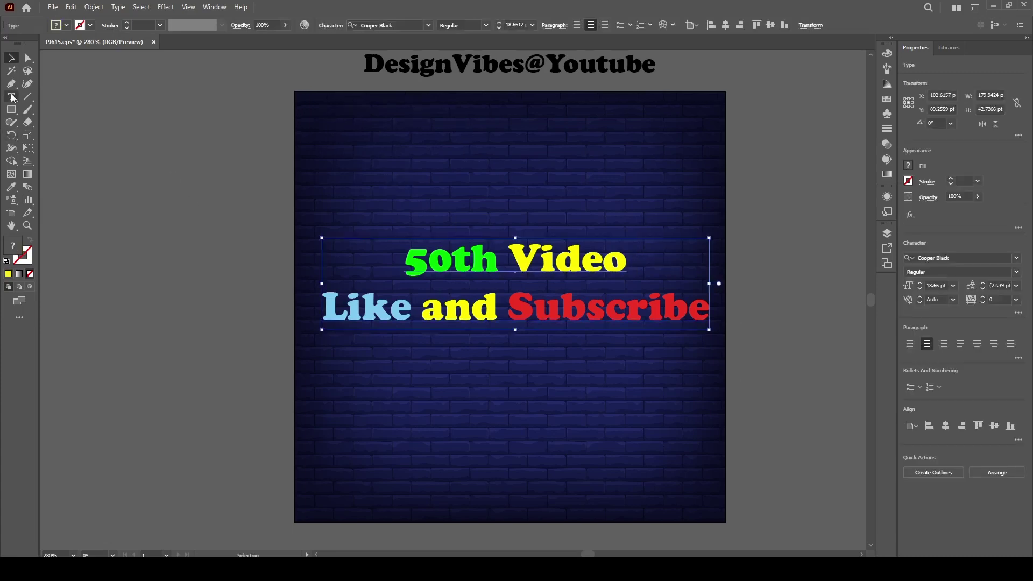
double_click(625, 264)
type(".")
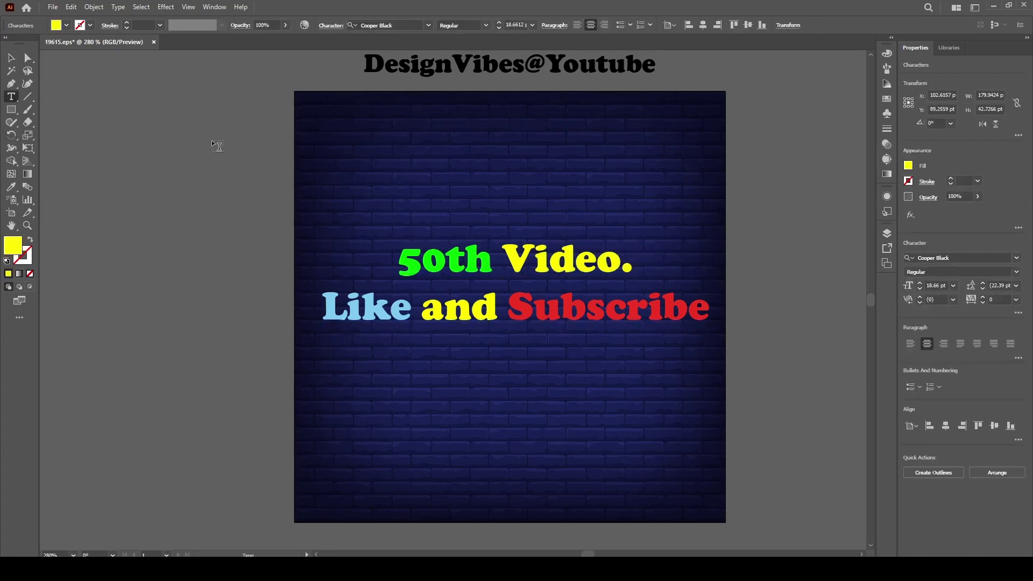
key("Escape")
left_click(150, 233)
Move the text block to the top of the wall and stack four duplicates of it down to the bottom edge
mouse_move(555, 277)
left_mouse_down()
mouse_move(545, 128)
mouse_move(540, 224)
left_mouse_up()
left_click_drag(521, 314, 498, 114)
left_click_drag(508, 110, 509, 284)
left_click(509, 362)
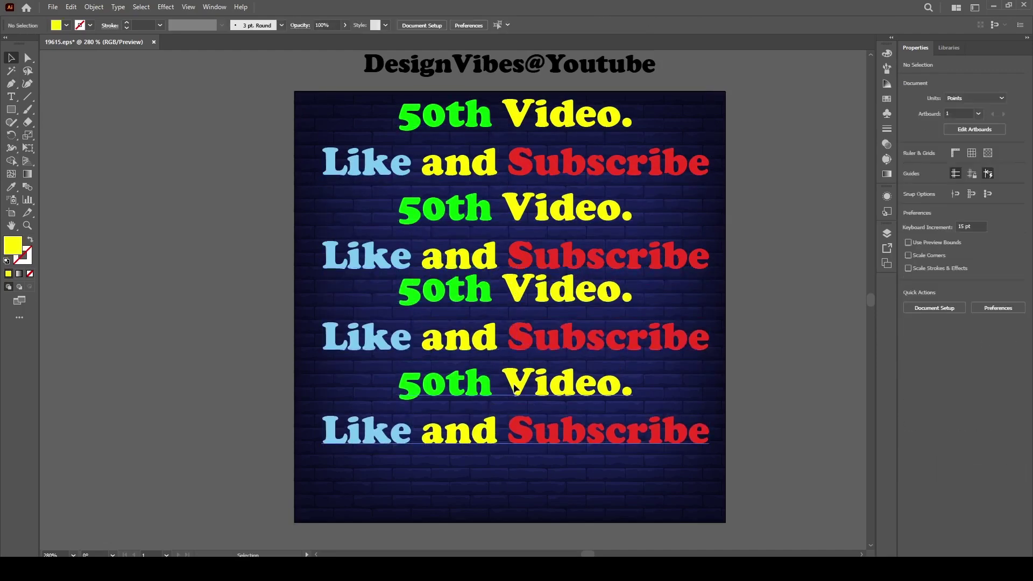
left_click_drag(511, 383, 511, 465)
left_click(451, 407)
right_click(456, 146)
left_click(672, 303)
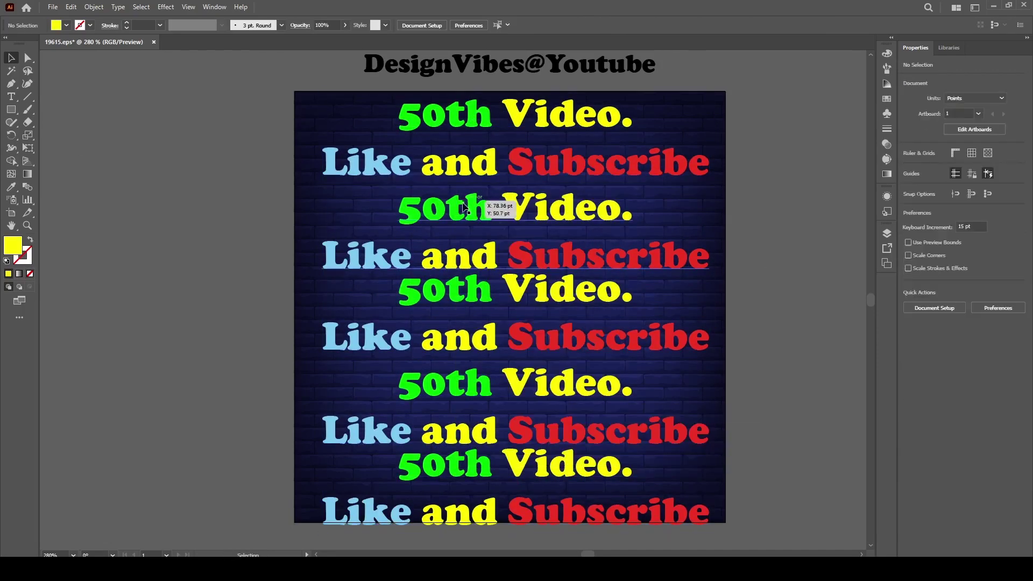
Apply a Gaussian Blur with a radius of 3.3553 pixels to the second text copy from the top
left_click(480, 205)
left_click(98, 7)
mouse_move(188, 190)
left_click(334, 188)
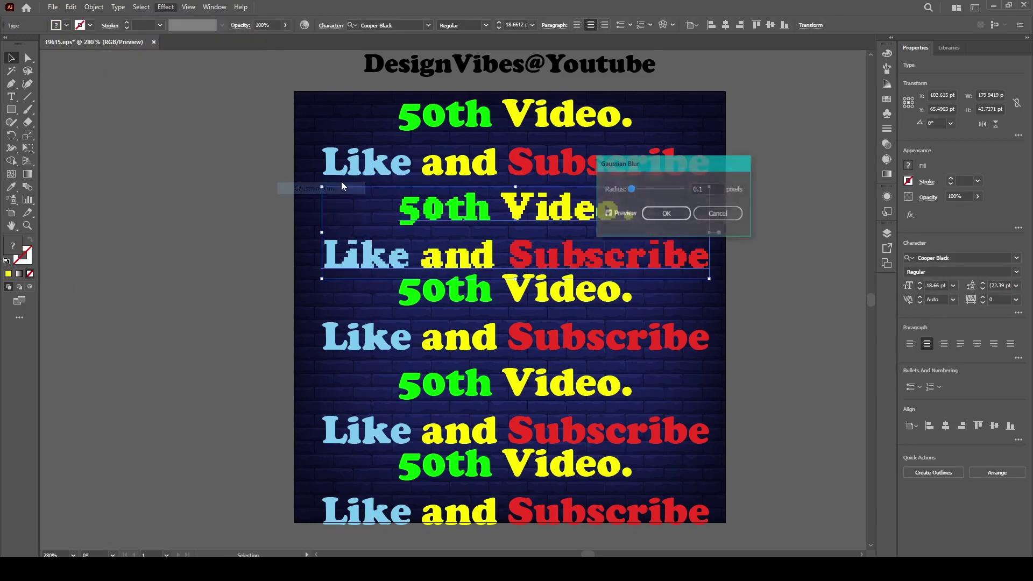
left_click_drag(609, 171, 719, 134)
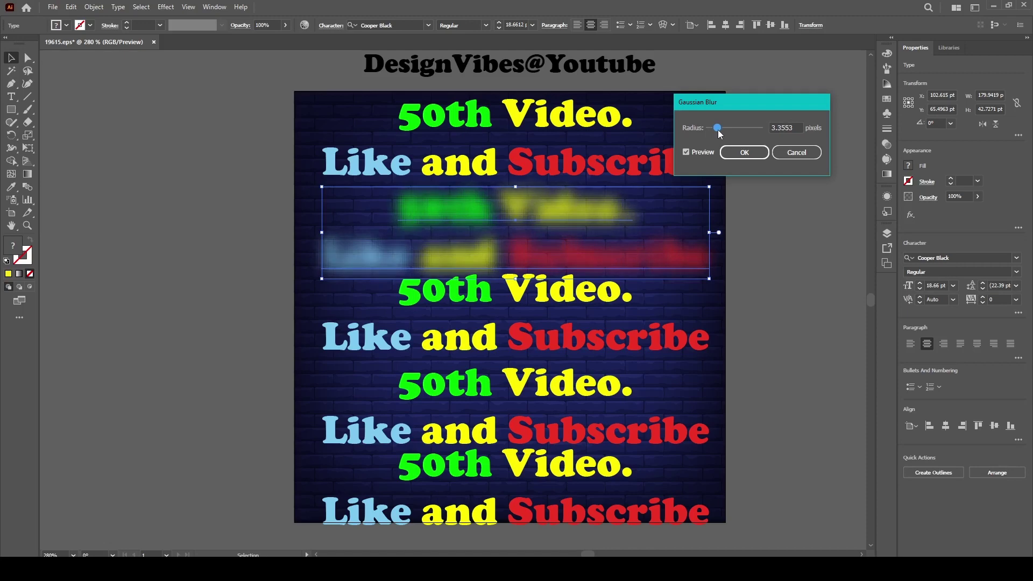
left_click(741, 152)
Apply a Gaussian Blur with a radius of 5.3085 pixels to the third text copy from the top
left_click(492, 300)
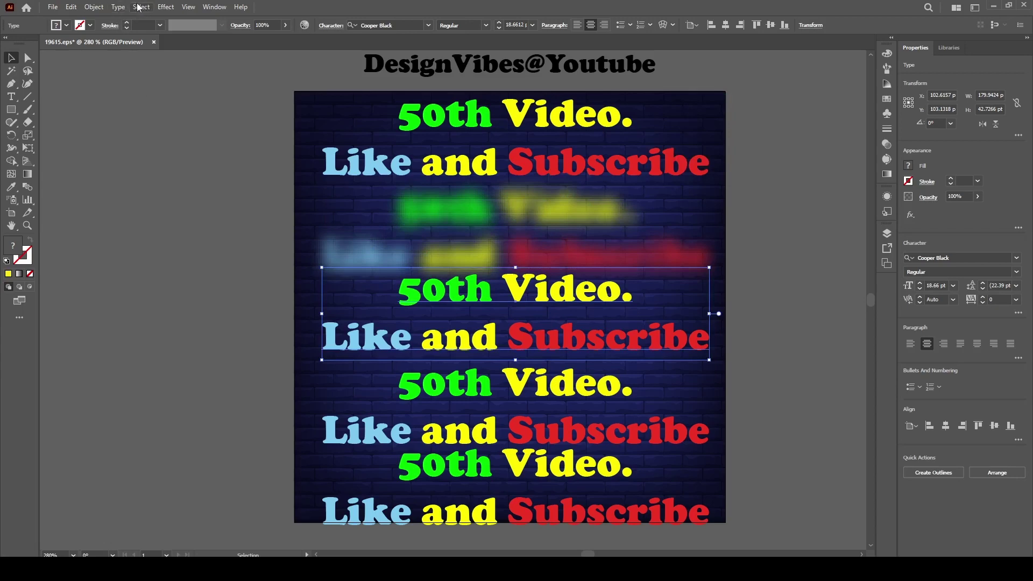
left_click(166, 7)
mouse_move(200, 186)
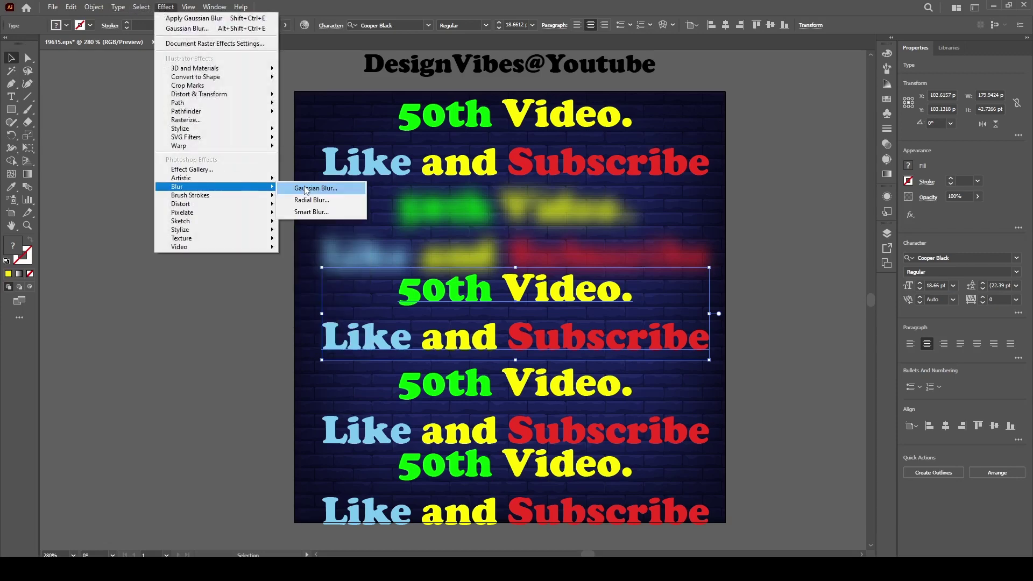
left_click(306, 186)
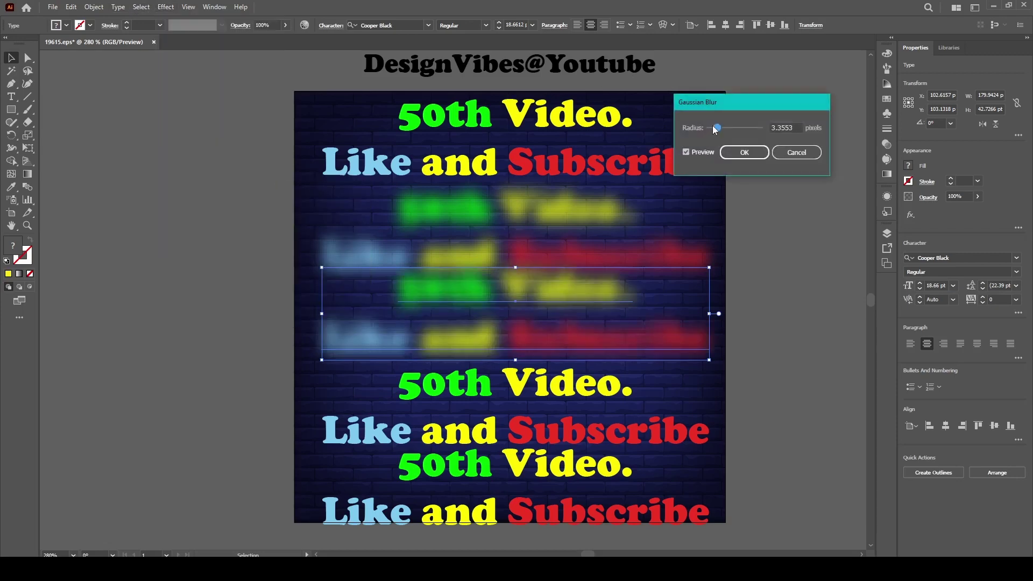
left_click_drag(714, 126, 719, 128)
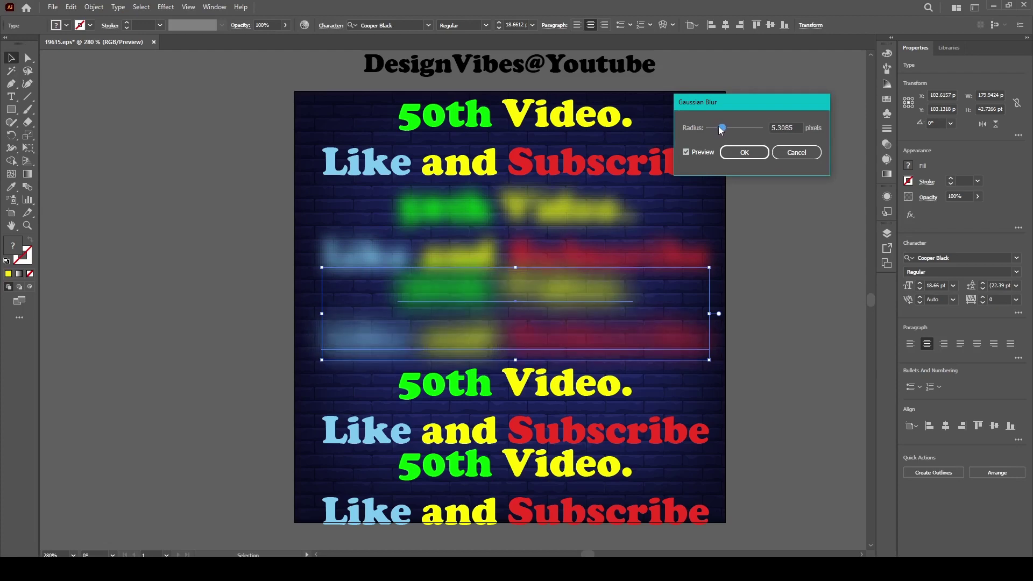
left_click(733, 156)
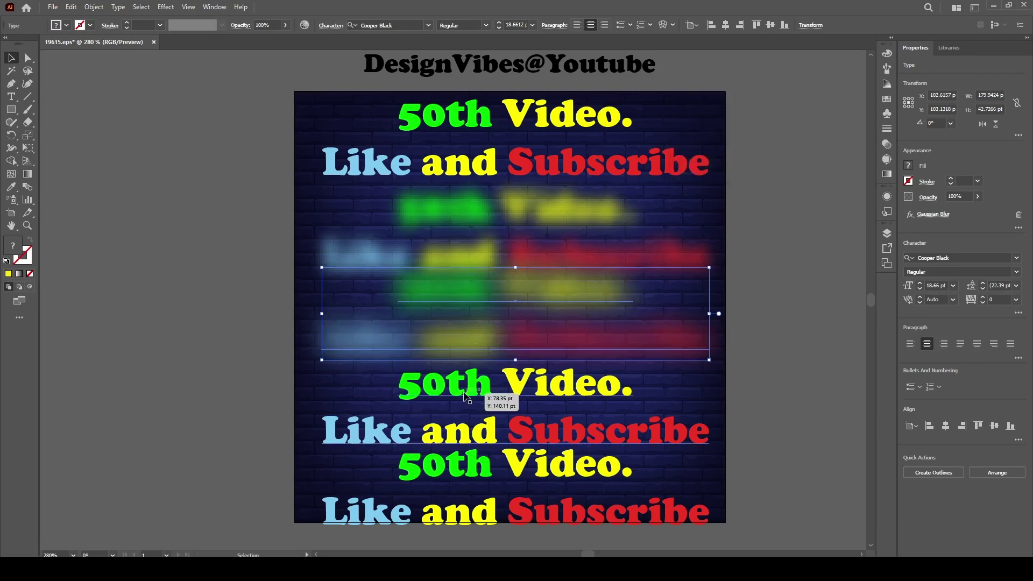
Apply a Gaussian Blur with a radius of 6 pixels to the fourth text copy from the top
left_click_drag(466, 397, 467, 397)
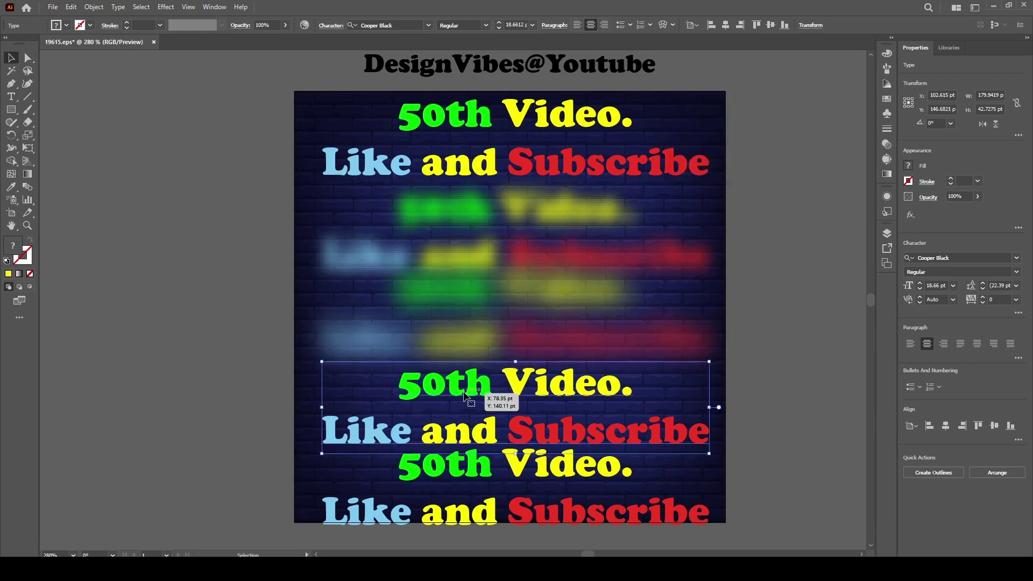
left_click(161, 7)
mouse_move(215, 188)
left_click(310, 189)
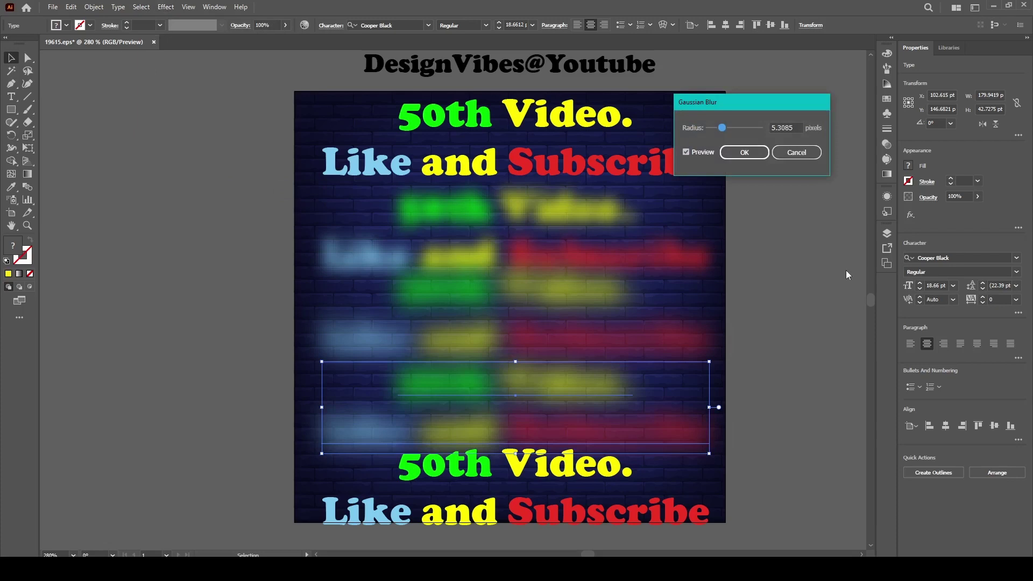
double_click(790, 127)
type("10")
scroll(790, 126, "up", 2)
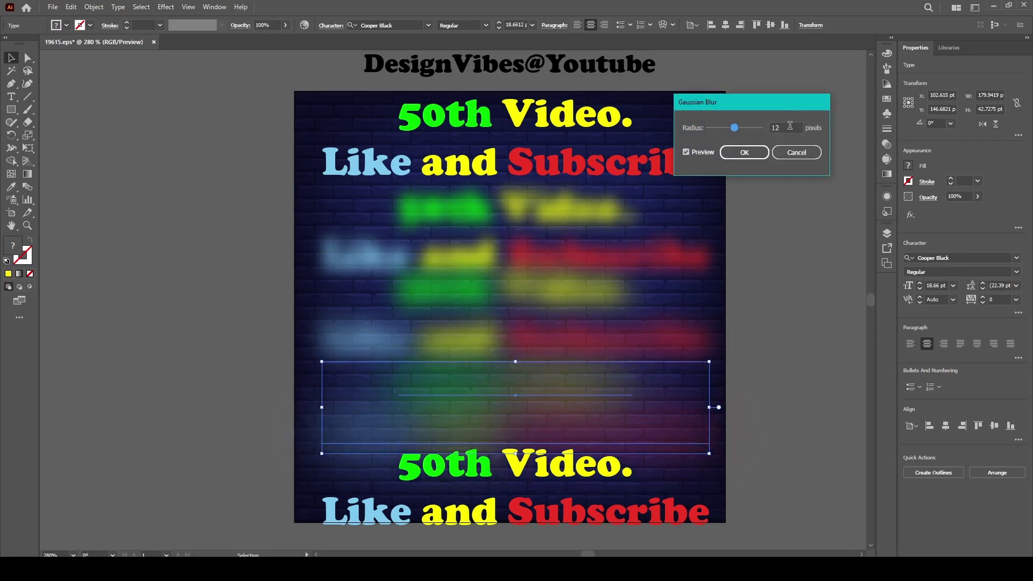
key("Down")
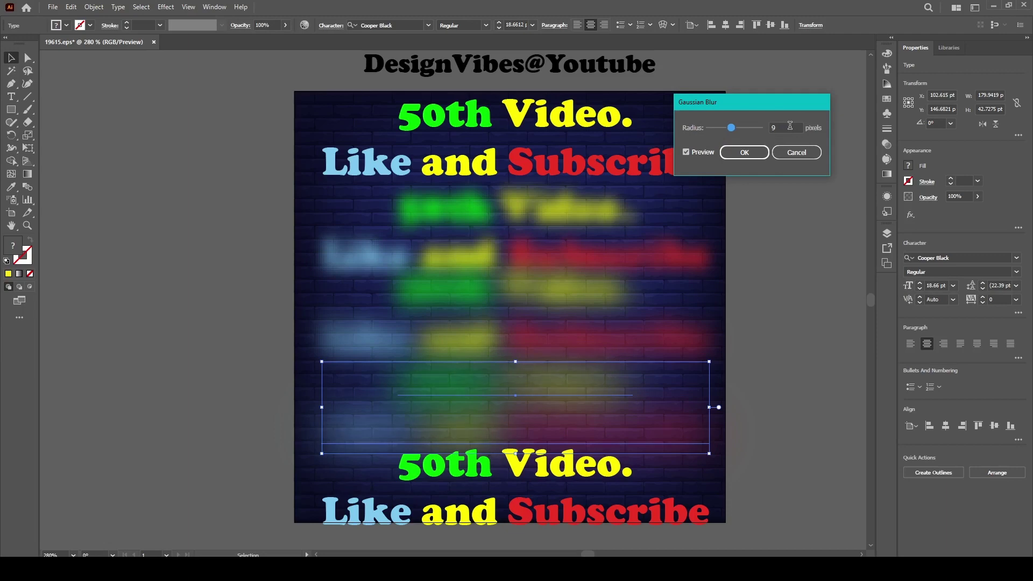
key("Down")
key("Down")
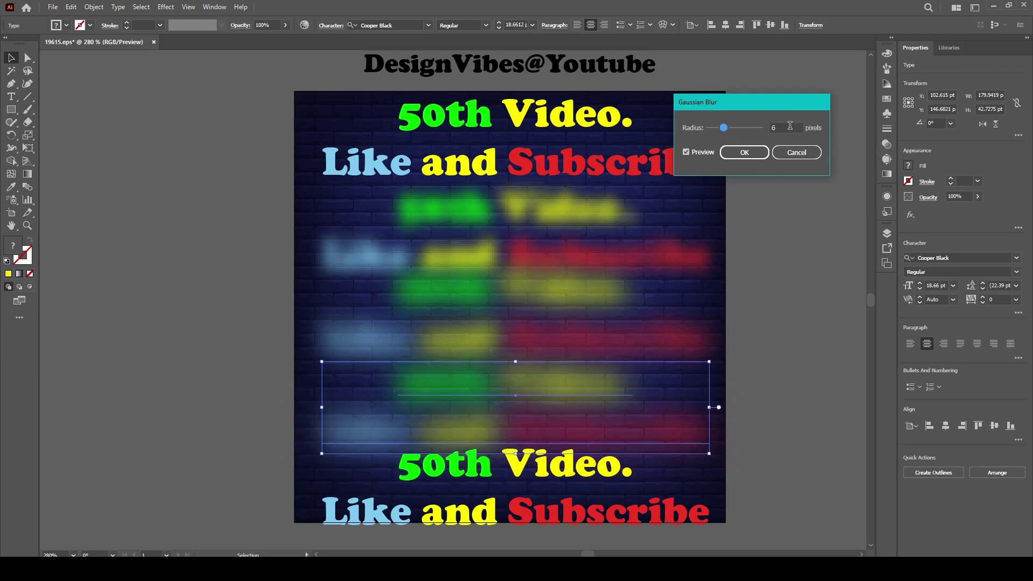
left_click(752, 156)
Apply a Gaussian Blur with a radius of 10 pixels to the bottom text copy
left_click(489, 469)
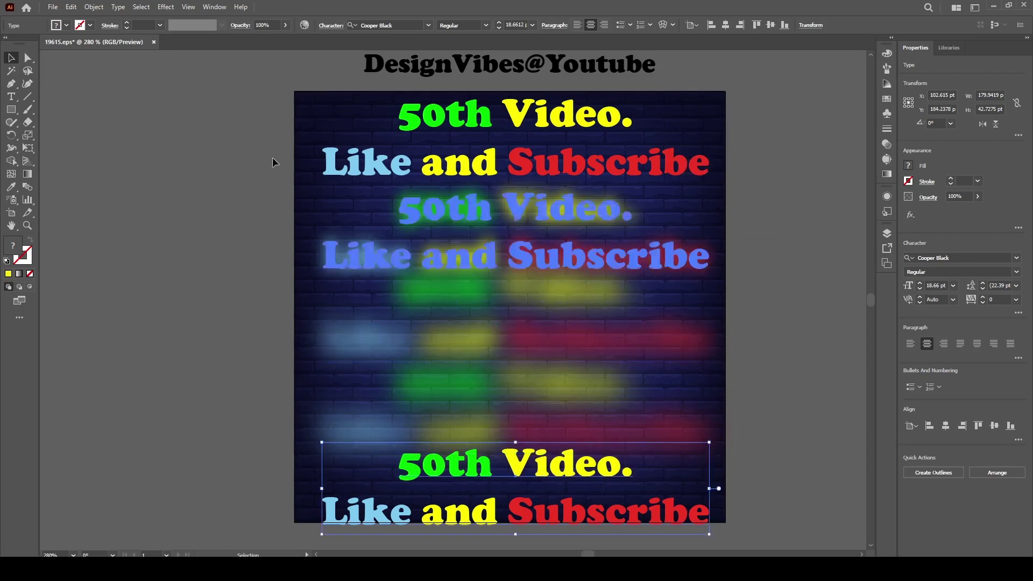
left_click(165, 6)
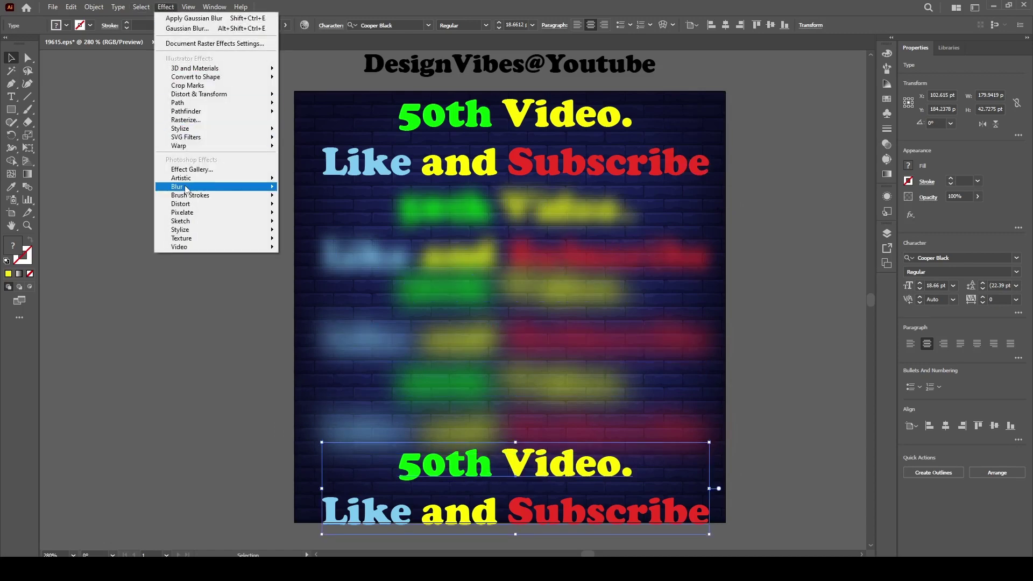
mouse_move(185, 188)
left_click(293, 189)
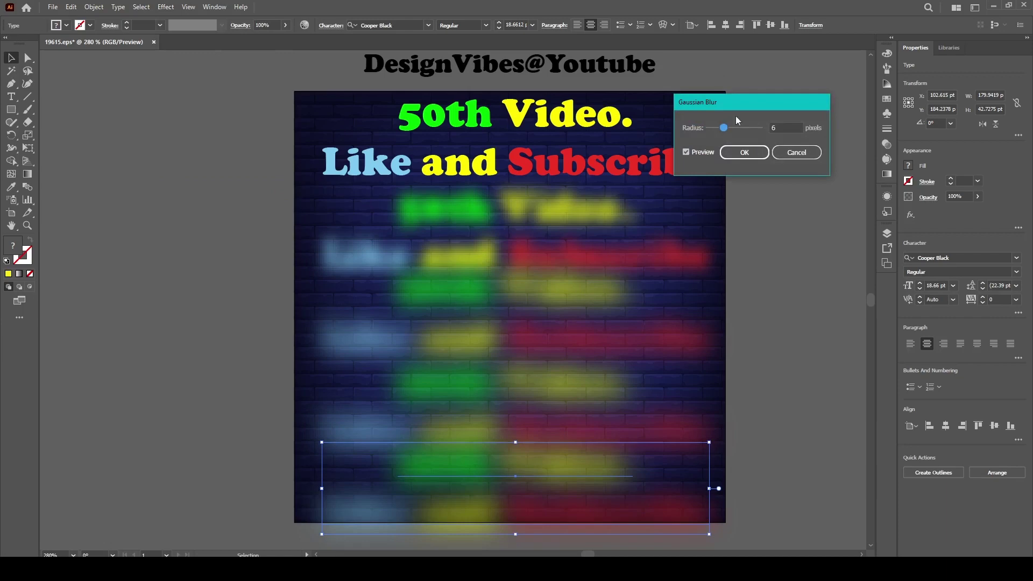
scroll(784, 126, "up", 6)
scroll(785, 126, "down", 1)
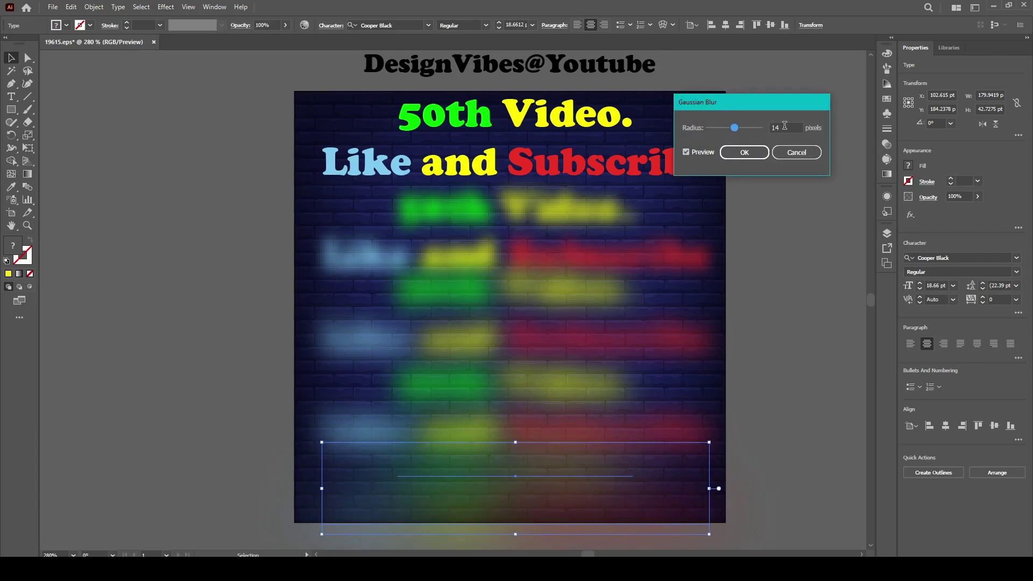
scroll(784, 125, "down", 4)
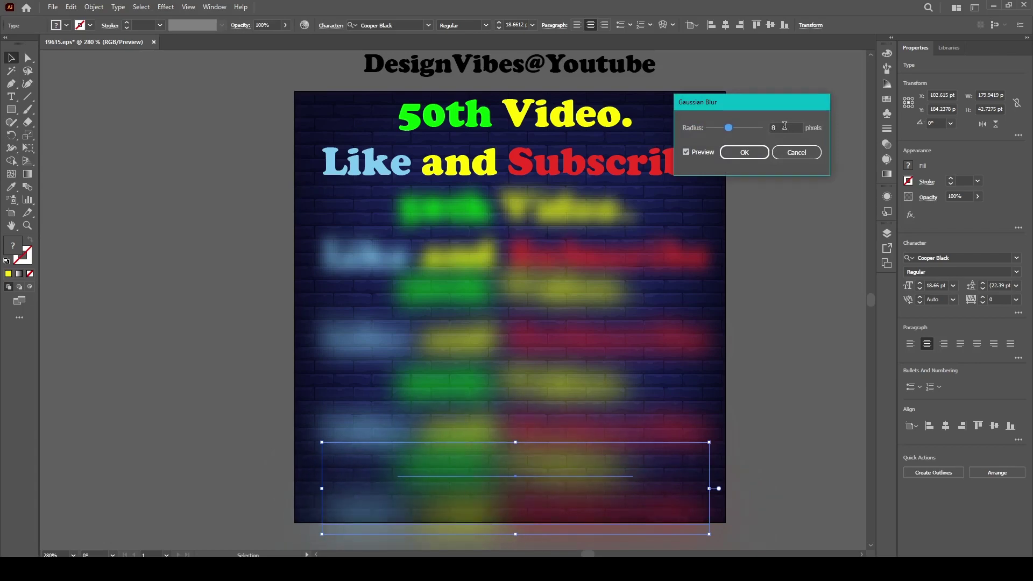
scroll(784, 126, "up", 2)
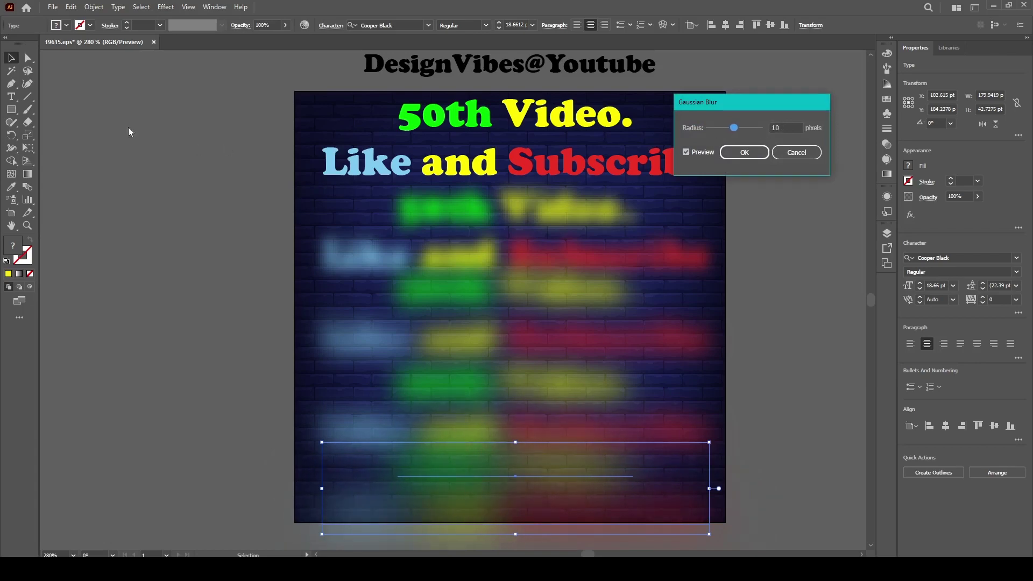
left_click(734, 150)
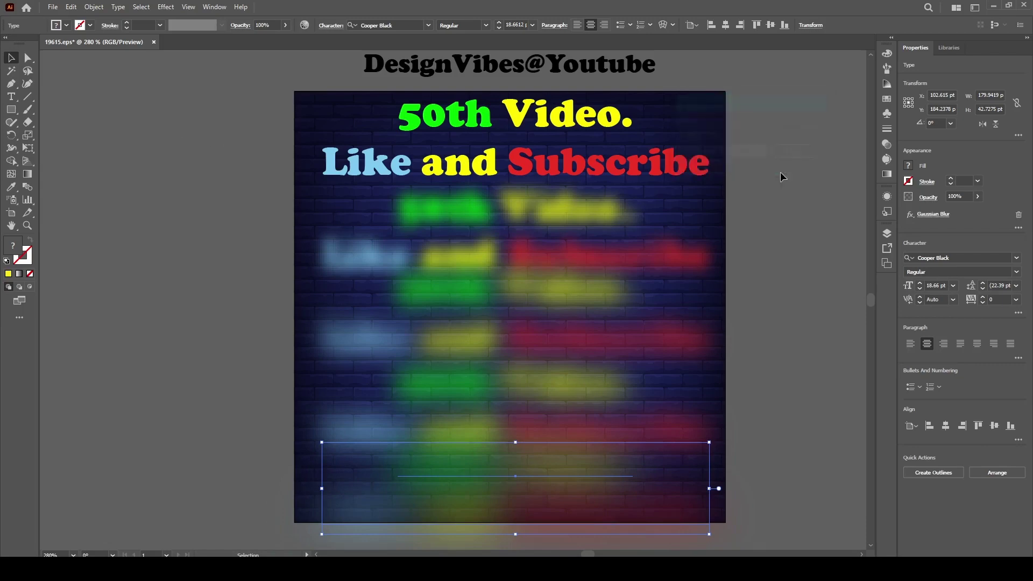
Duplicate the sharp text block from the top of the wall to the empty area beside the artboard
left_click(779, 175)
left_click_drag(554, 160, 159, 160)
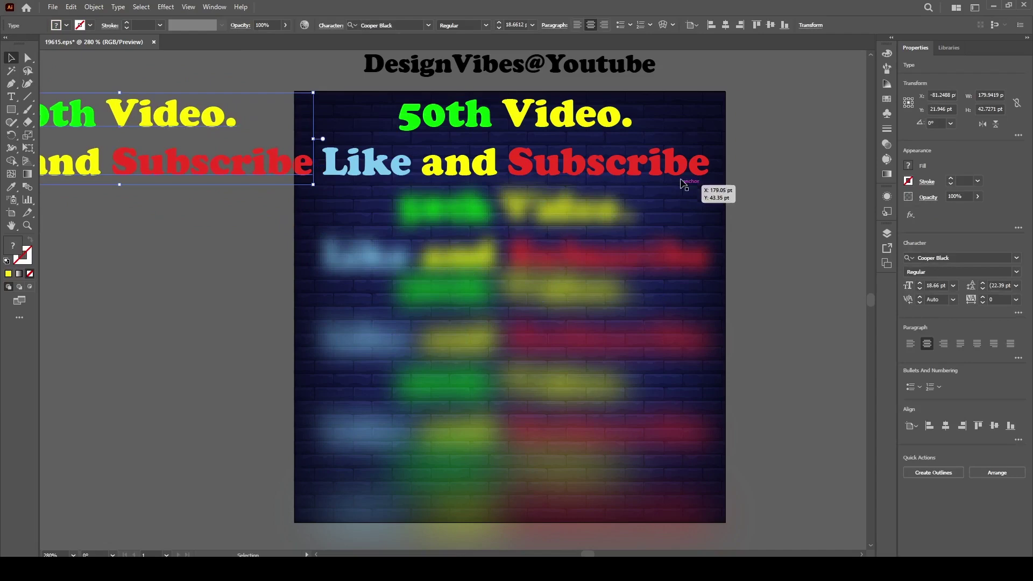
left_click(812, 448)
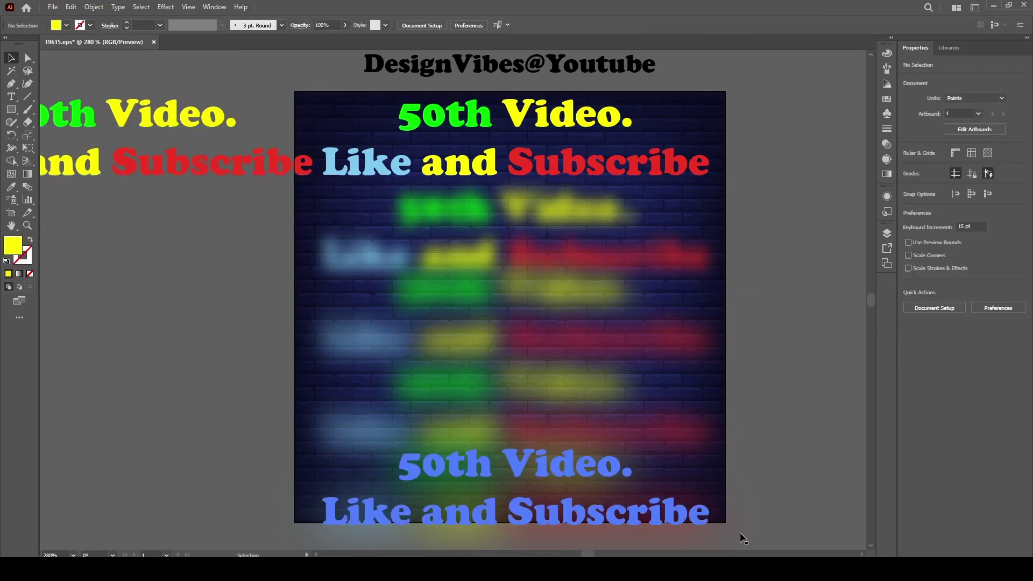
Move the bottom blurred copy up the wall and align all text copies on the wall by their horizontal and vertical centers
left_click_drag(751, 522, 737, 369)
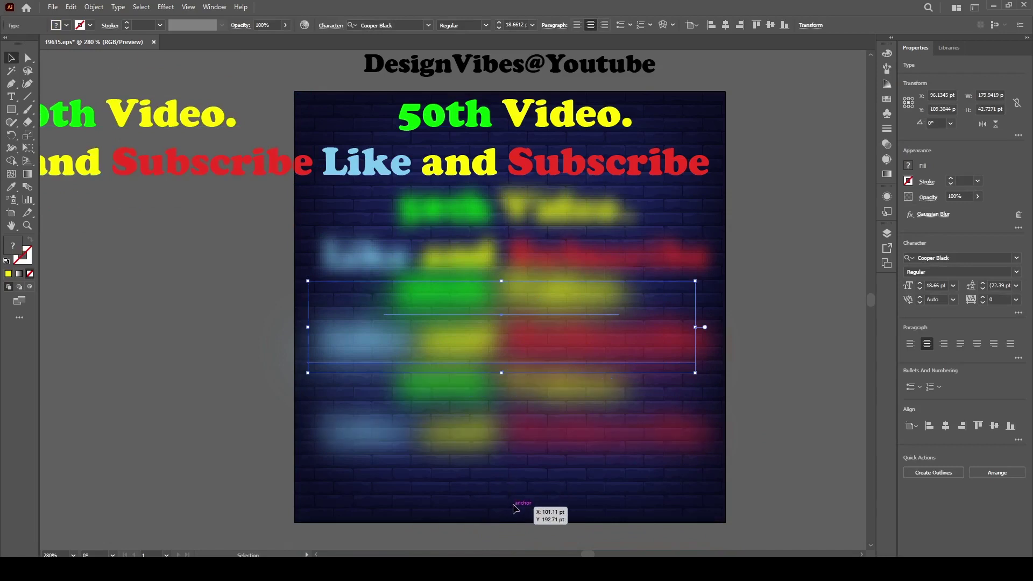
left_click_drag(513, 505, 510, 110)
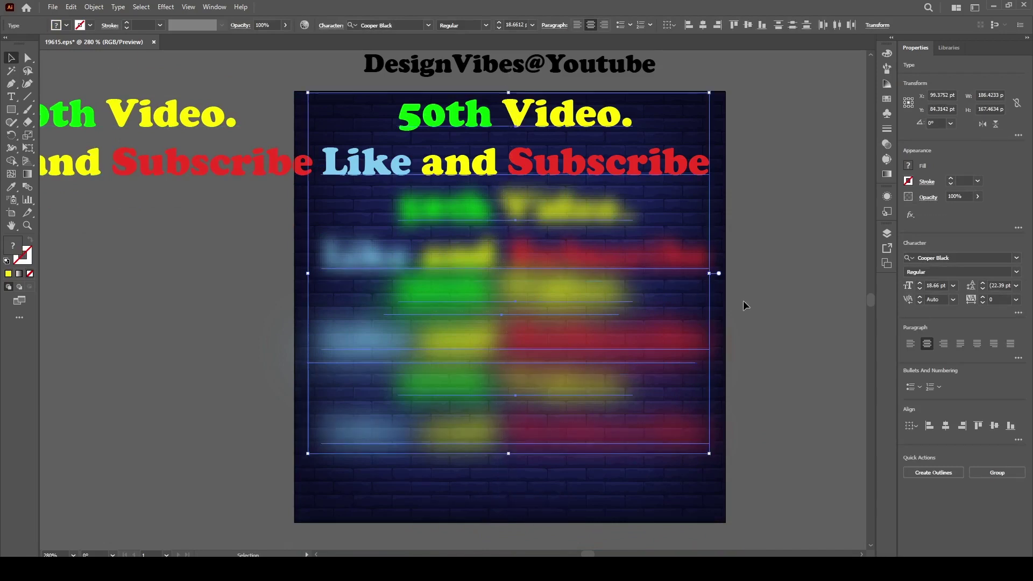
left_click(945, 426)
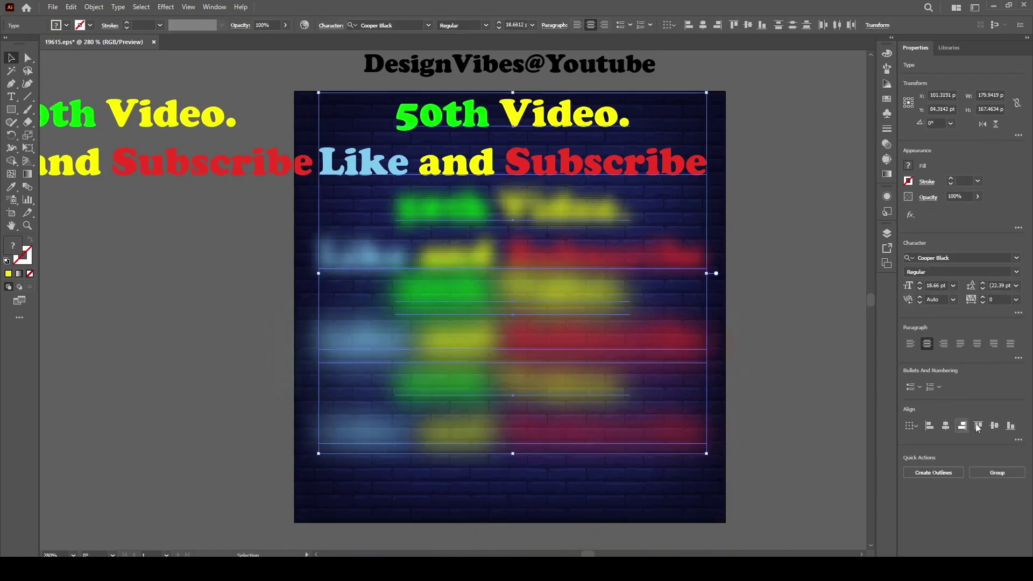
left_click(994, 426)
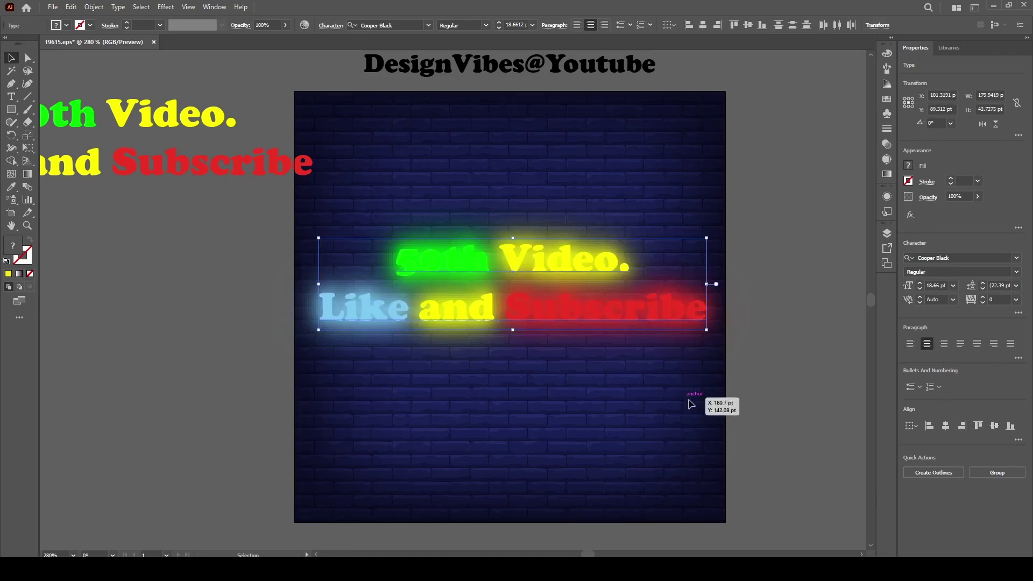
left_click(500, 371)
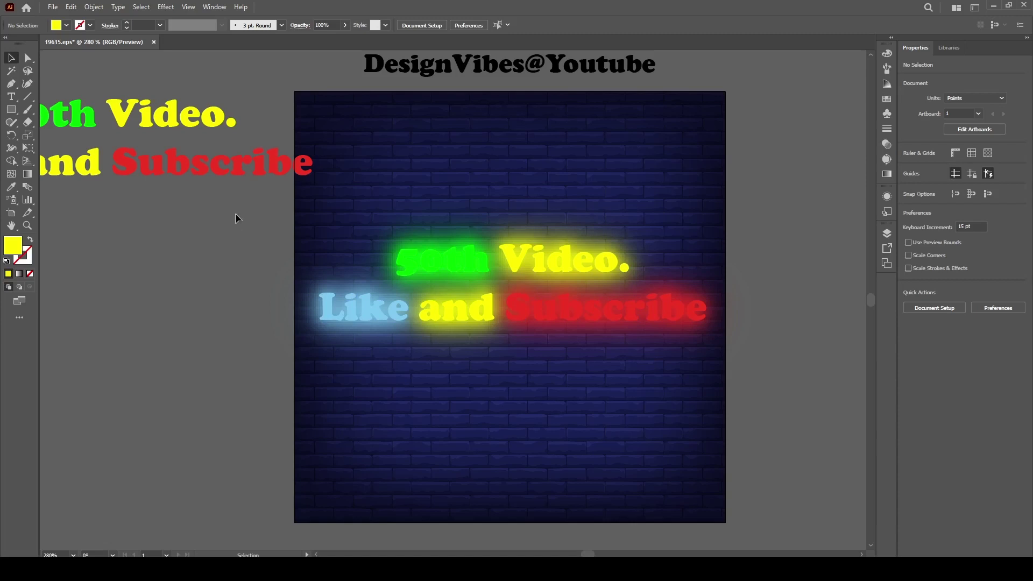
Move the spare sharp text onto the glowing text on the wall and align their horizontal centers
left_click_drag(232, 175, 637, 189)
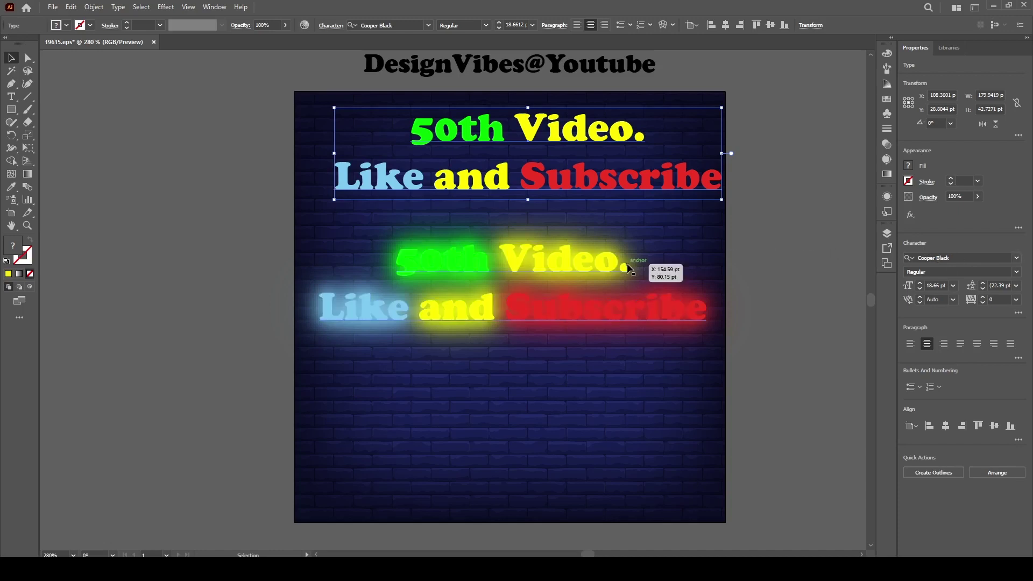
left_click(598, 266)
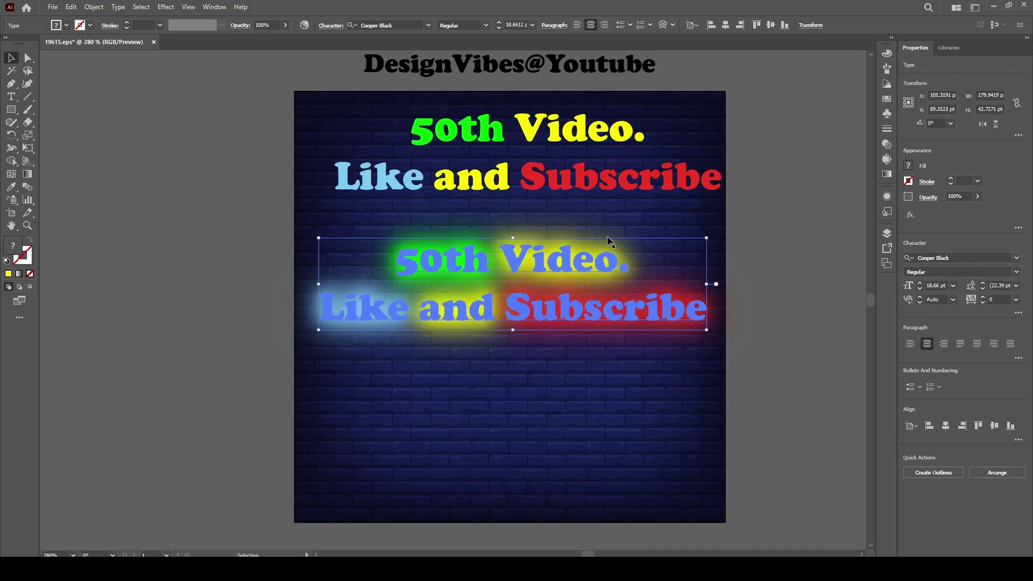
left_click_drag(540, 175, 524, 300)
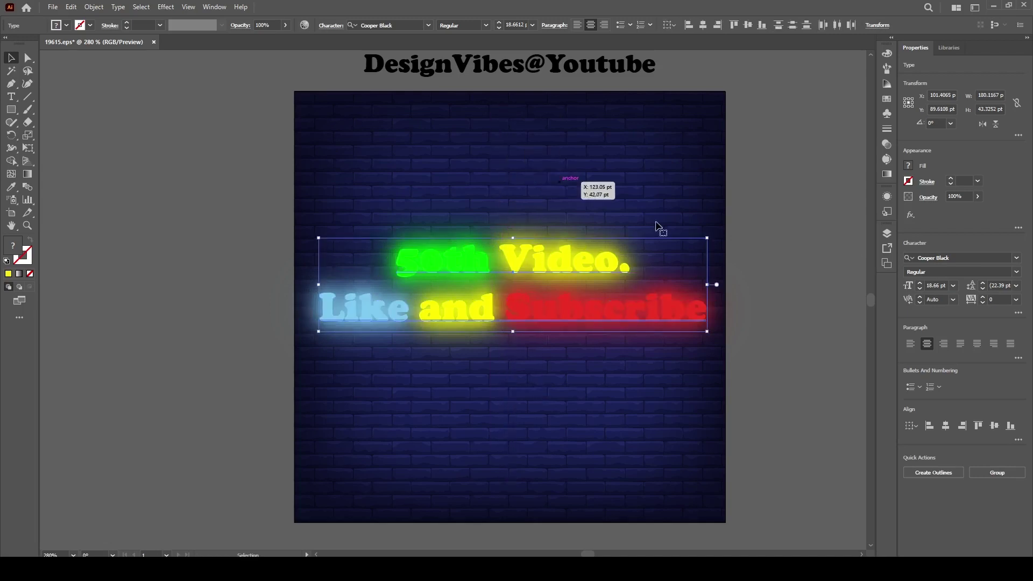
left_click(946, 428)
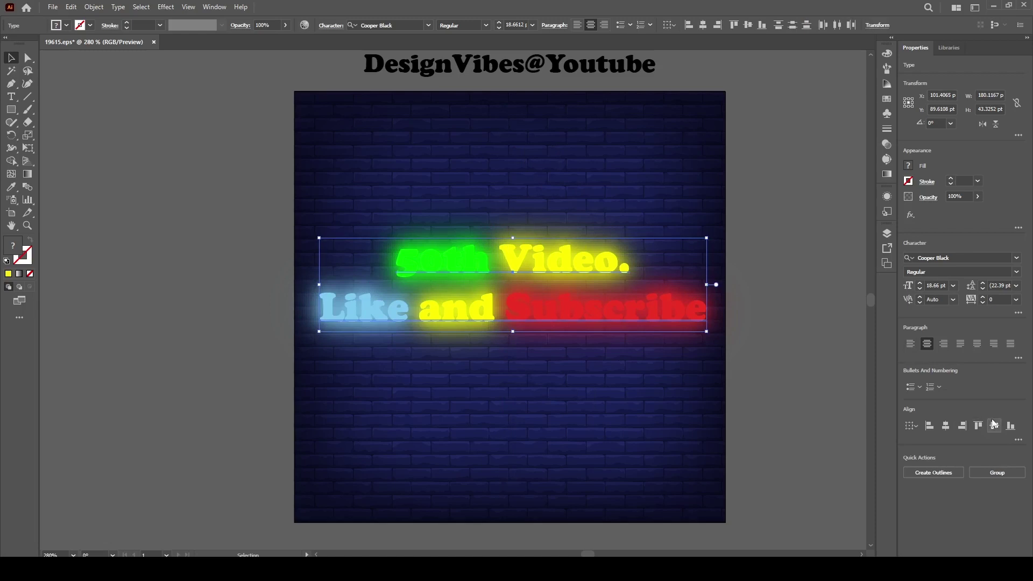
left_click_drag(609, 312, 657, 242)
left_click(754, 263)
key("ctrl+z")
Bring the selected unblurred text copy to the front of the neon stack
right_click(546, 272)
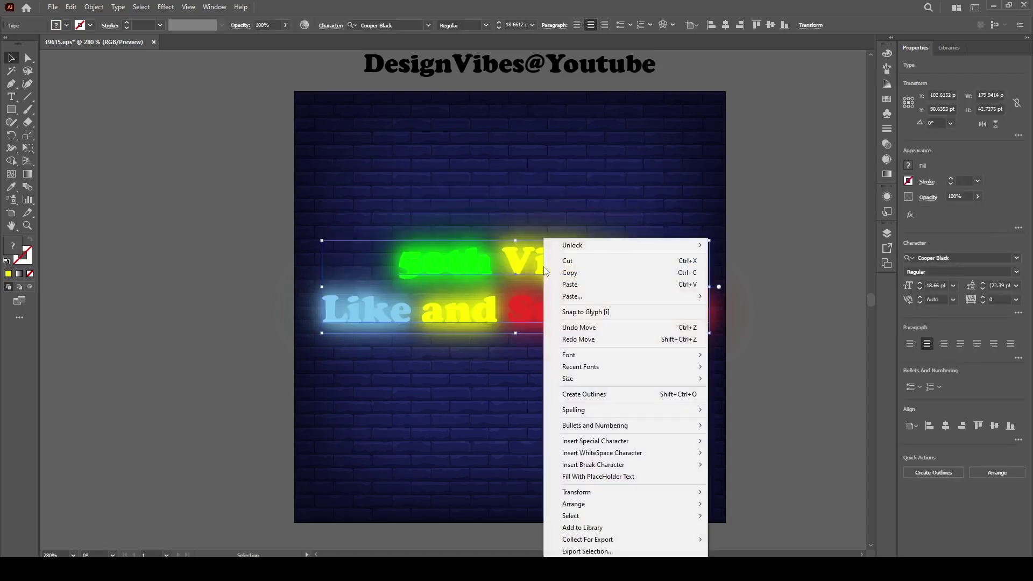
left_click(492, 266)
right_click(492, 267)
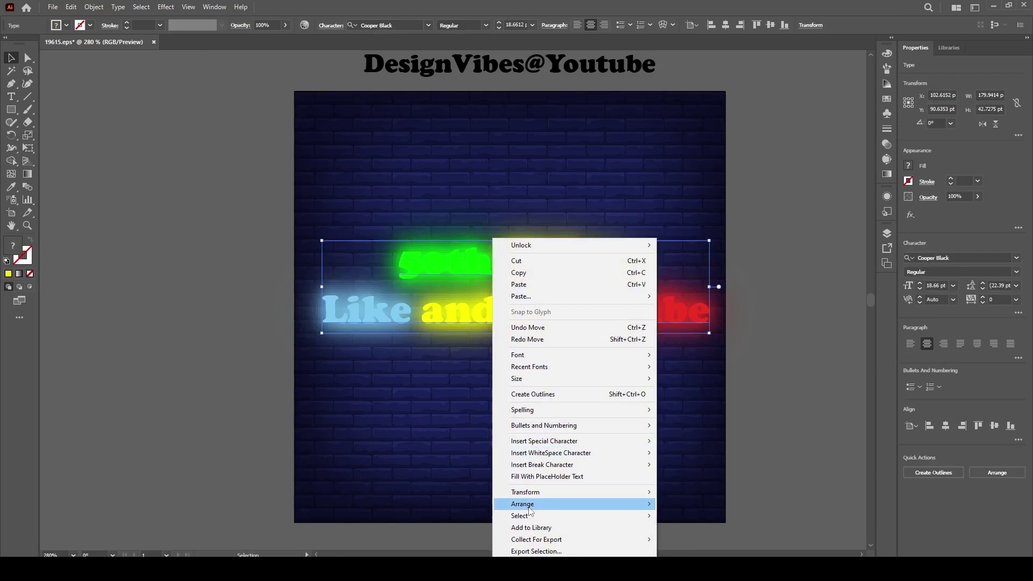
mouse_move(527, 505)
left_click(683, 505)
left_click(523, 467)
Apply a Gaussian Blur with a radius of 10 pixels to the front text copy over the glow
left_click(423, 323)
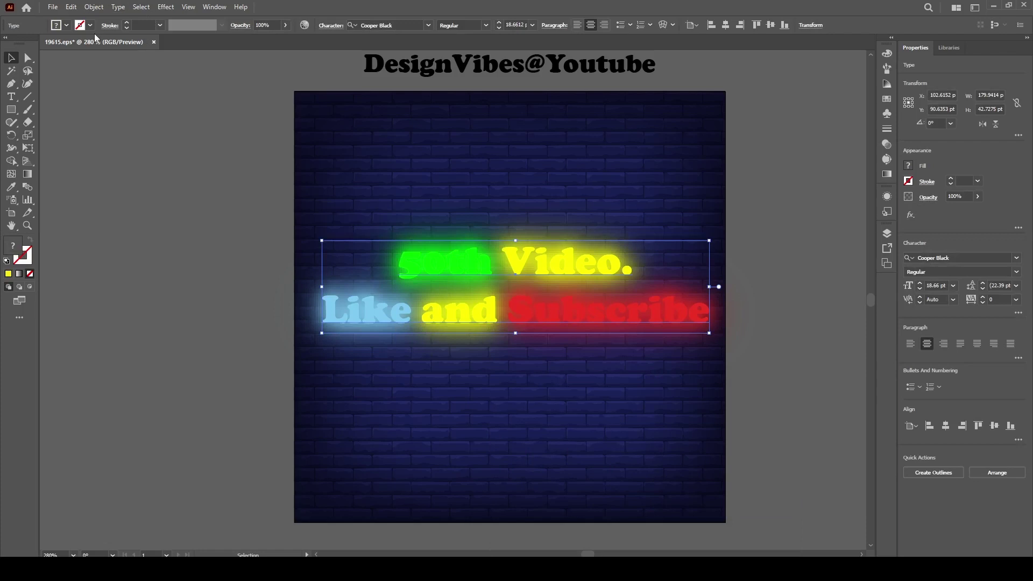
left_click(161, 8)
mouse_move(188, 189)
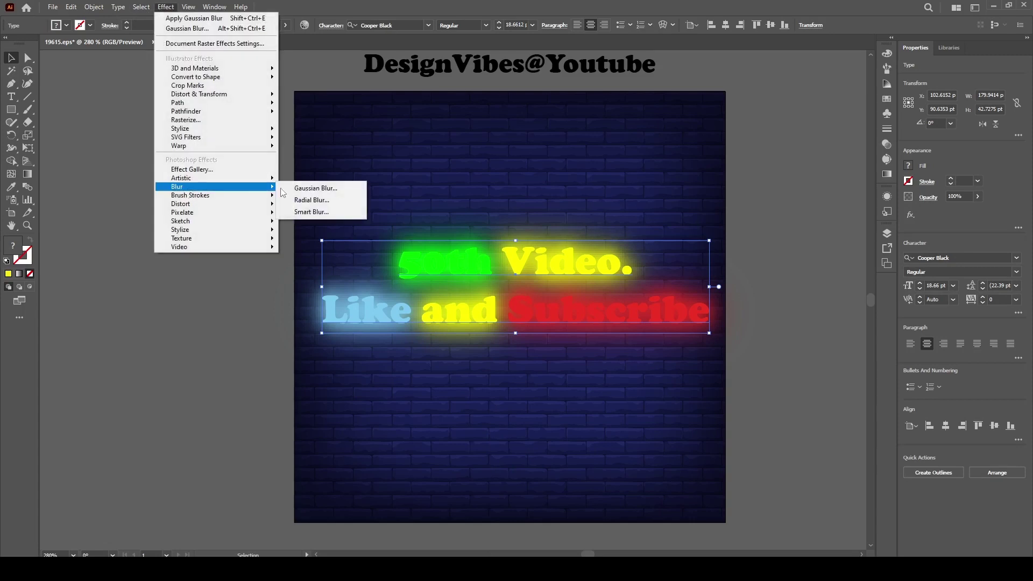
left_click(328, 189)
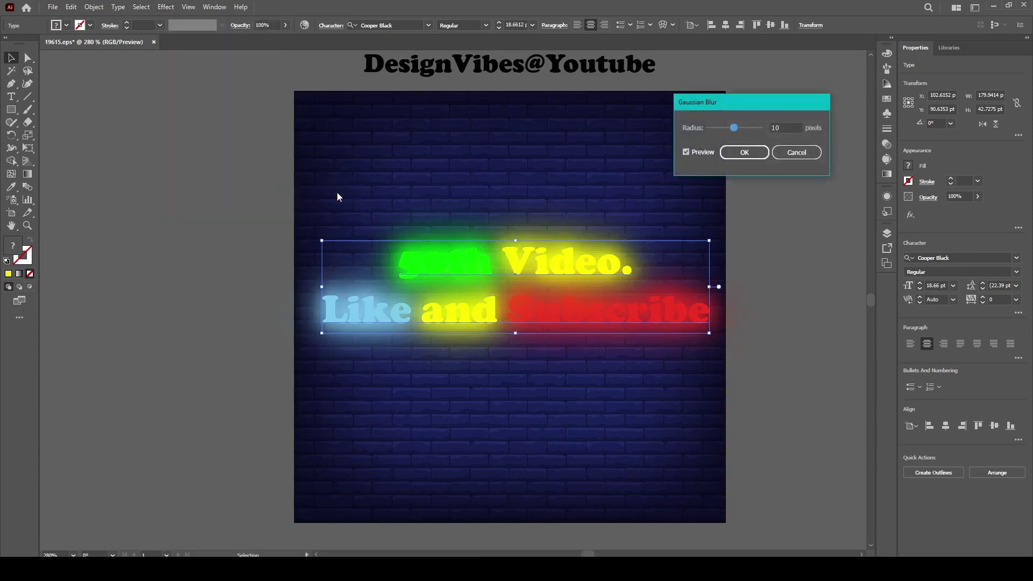
left_click(760, 156)
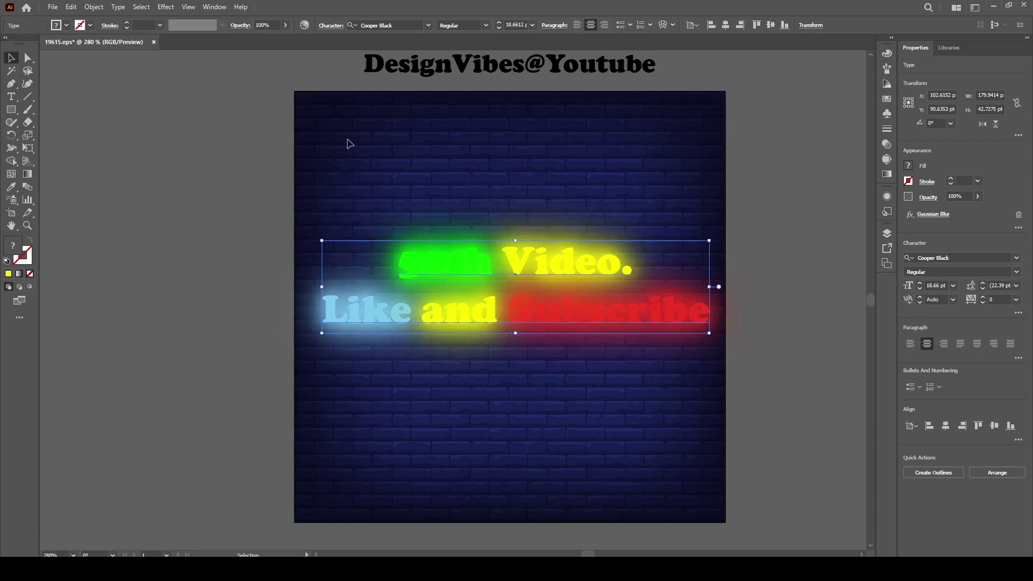
Move the remaining sharp text to the lower part of the wall and set the newly blurred copy back over the glow
key("shift+Up")
key("shift+Up")
key("shift+Up")
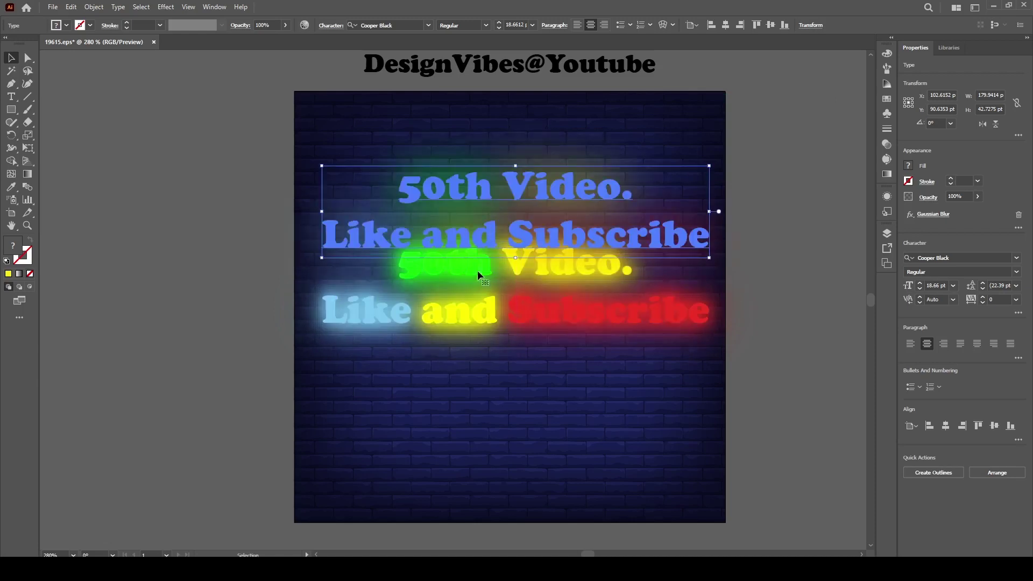
left_click_drag(444, 253, 373, 427)
left_click_drag(405, 176, 402, 321)
Bring the sharp text at the lower part of the wall to the front
left_click(357, 451)
right_click(357, 451)
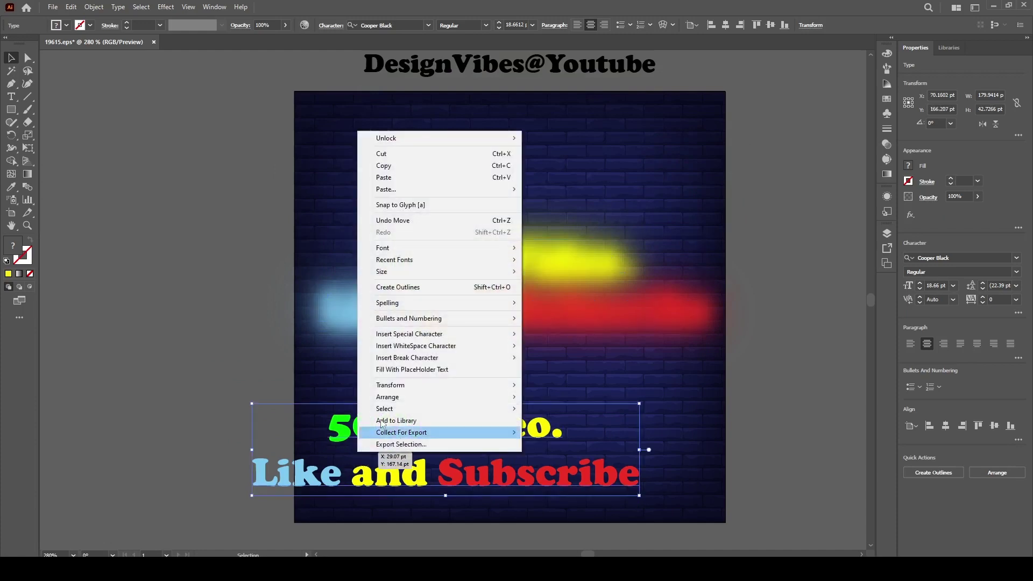
mouse_move(413, 397)
left_click(558, 397)
Move the sharp text back onto the glow and align the text layers by their horizontal and vertical centers
left_click_drag(553, 427, 628, 238)
left_click_drag(438, 168, 595, 406)
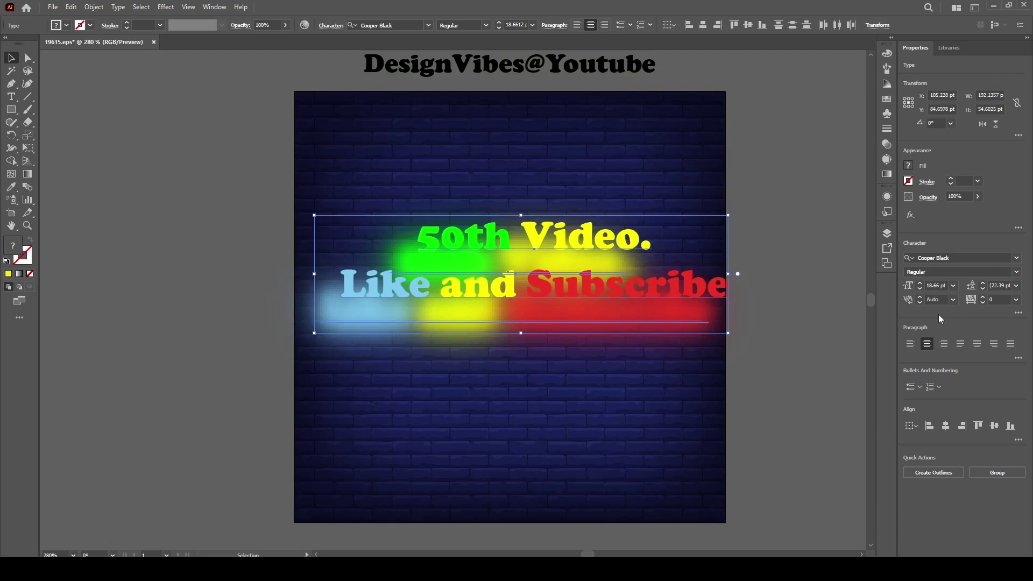
left_click(945, 425)
left_click(994, 426)
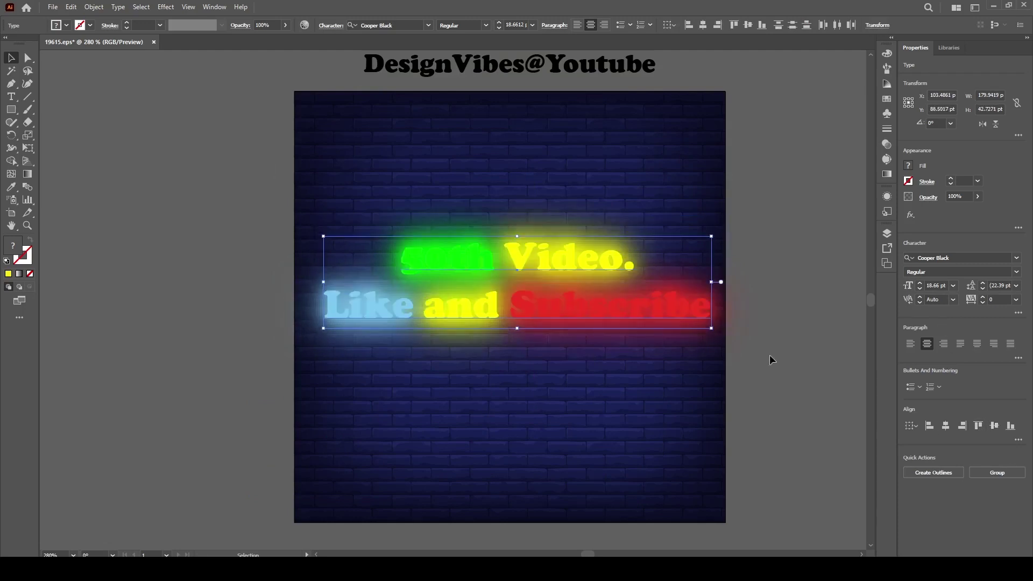
left_click(789, 352)
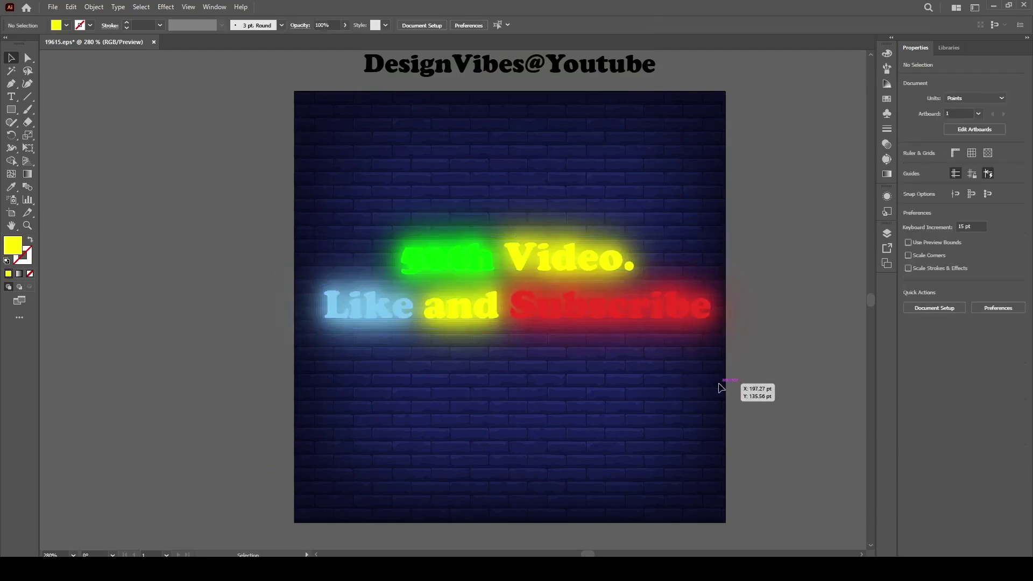
left_click(573, 311)
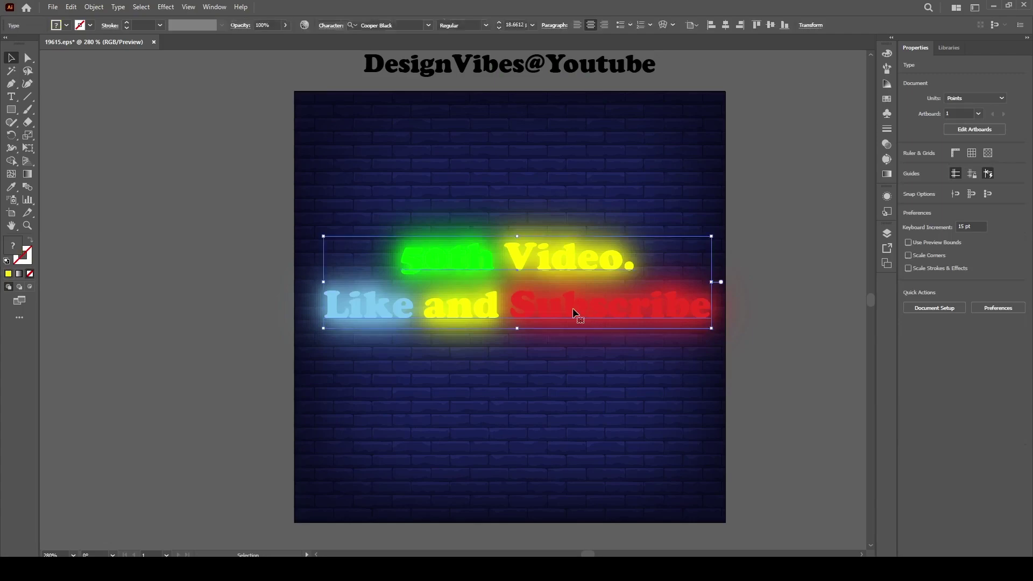
Group all the stacked text layers while the brick wall is locked, and unlock the wall again
left_click(779, 391)
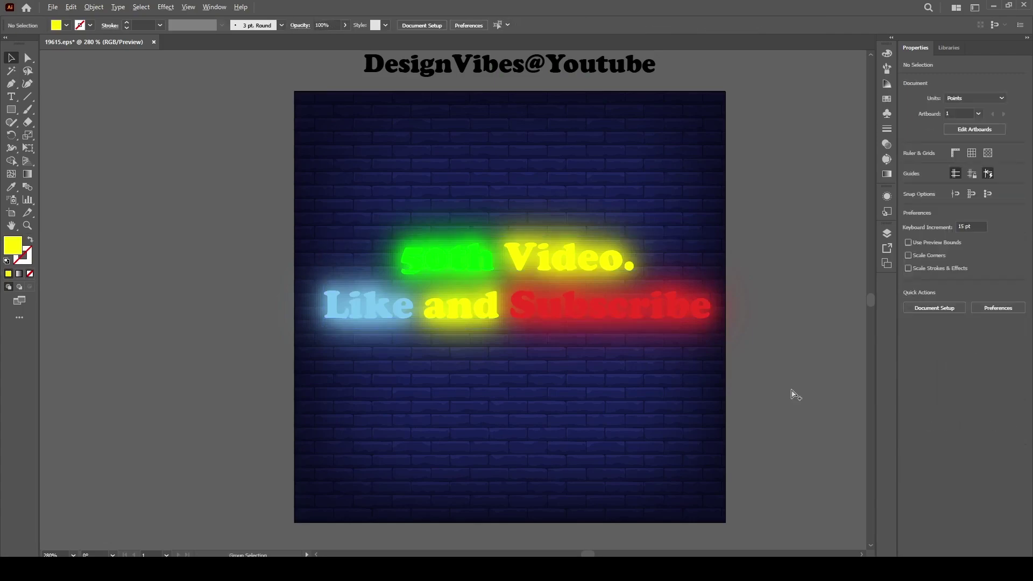
key("ctrl+a")
left_click(733, 398)
left_click(606, 427)
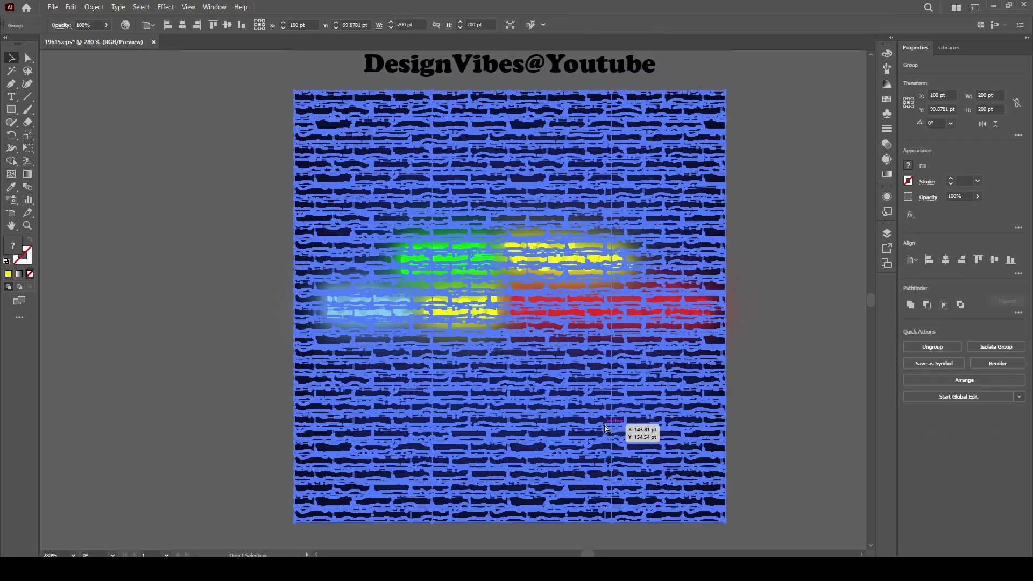
key("ctrl+2")
key("ctrl+a")
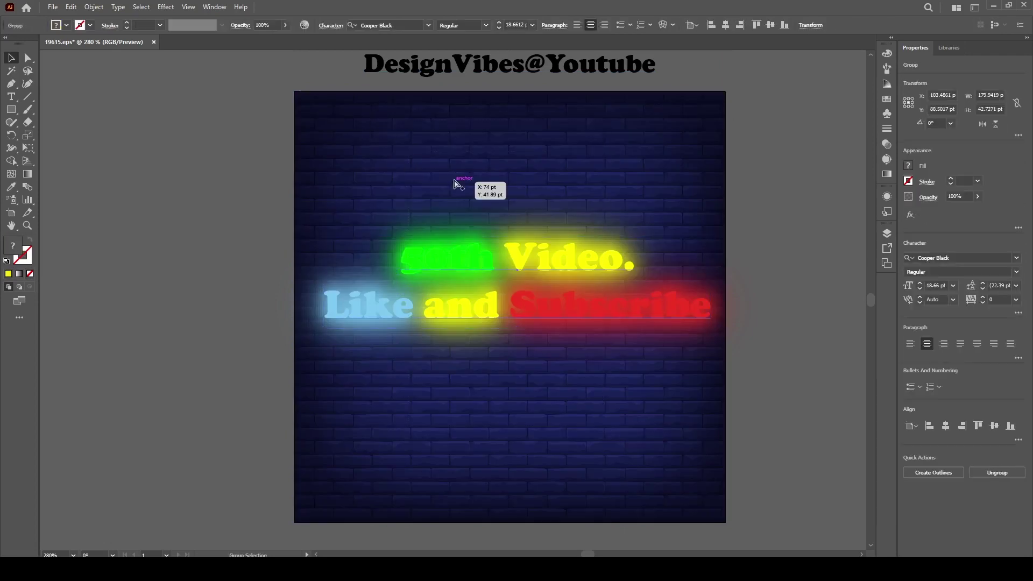
key("ctrl+alt+2")
Align the brick wall and the text group to each other by their horizontal and vertical centers
left_click(613, 348)
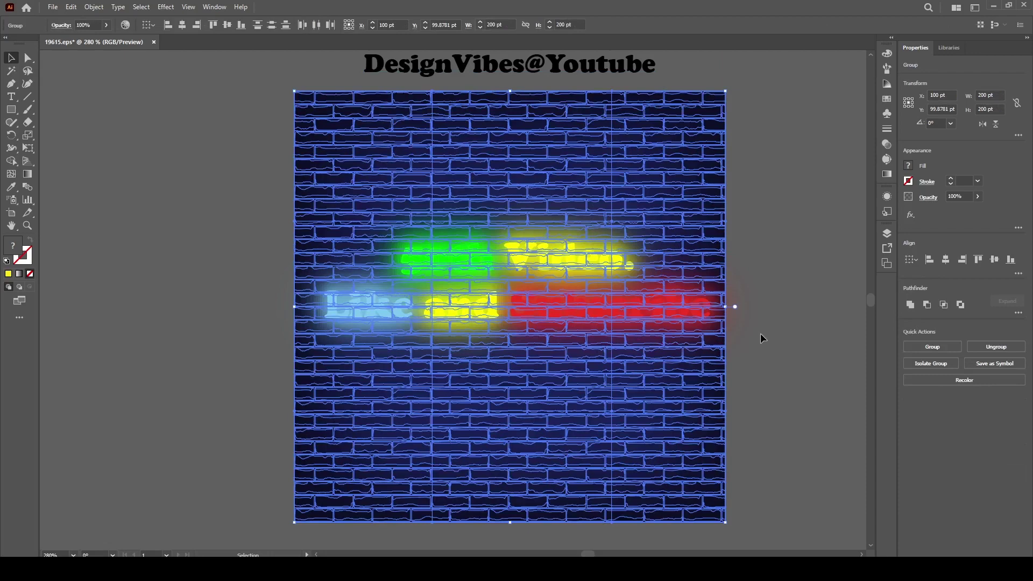
left_click_drag(207, 242, 666, 359)
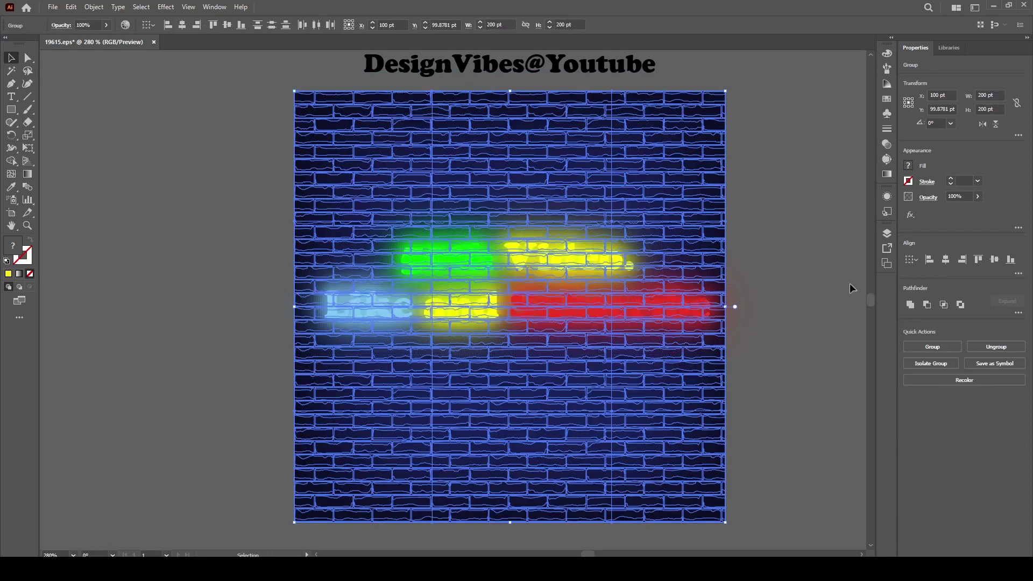
left_click(945, 259)
left_click(994, 260)
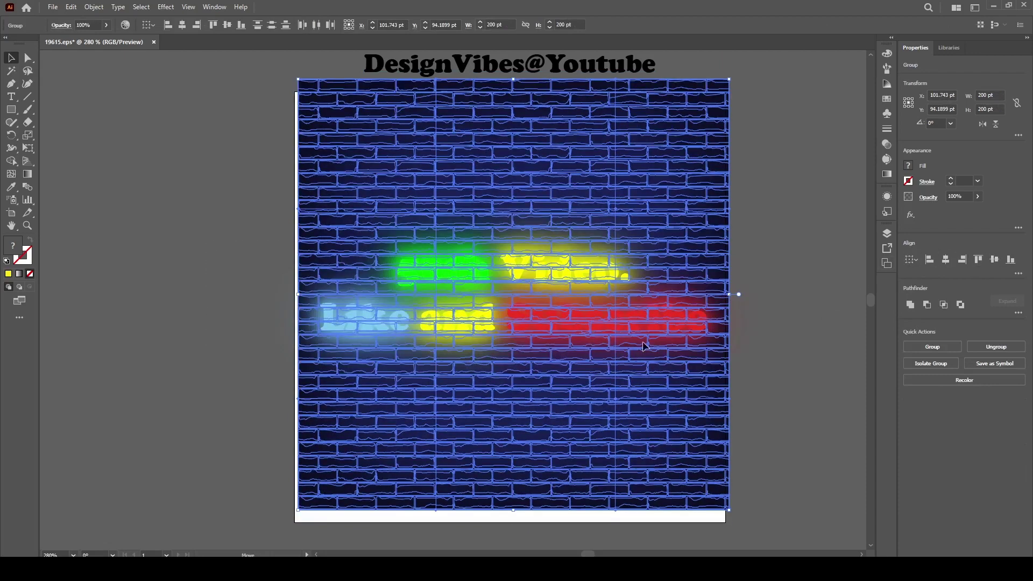
Move the aligned wall and text back onto the artboard and shift the text group slightly upward
left_click_drag(642, 341, 644, 347)
left_click(774, 242)
mouse_move(441, 285)
left_mouse_down()
mouse_move(441, 233)
mouse_move(441, 268)
left_mouse_up()
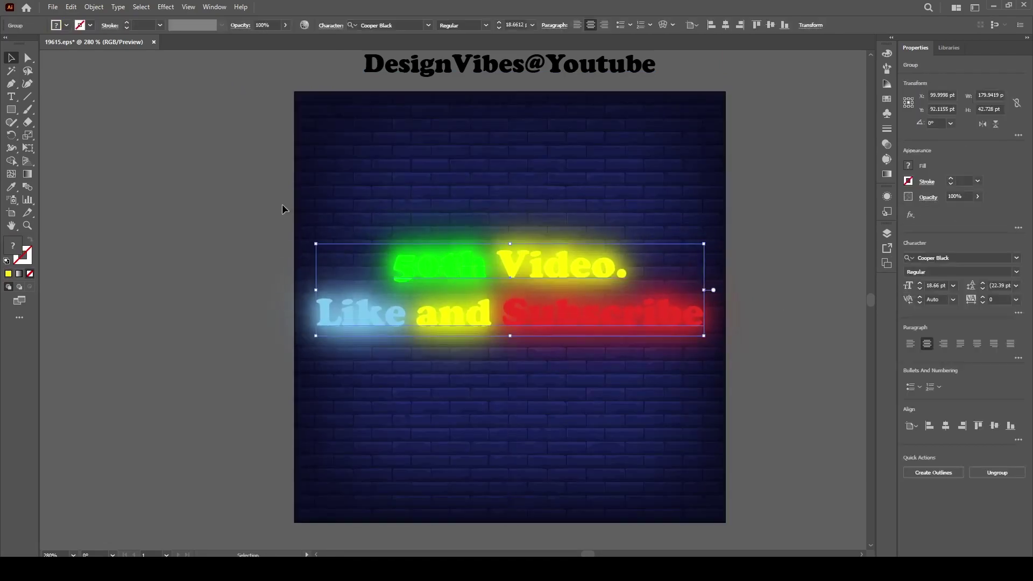
Set the text group's leading to 29 pt and tracking to 24, and move it up on the wall
scroll(999, 300, "up", 12)
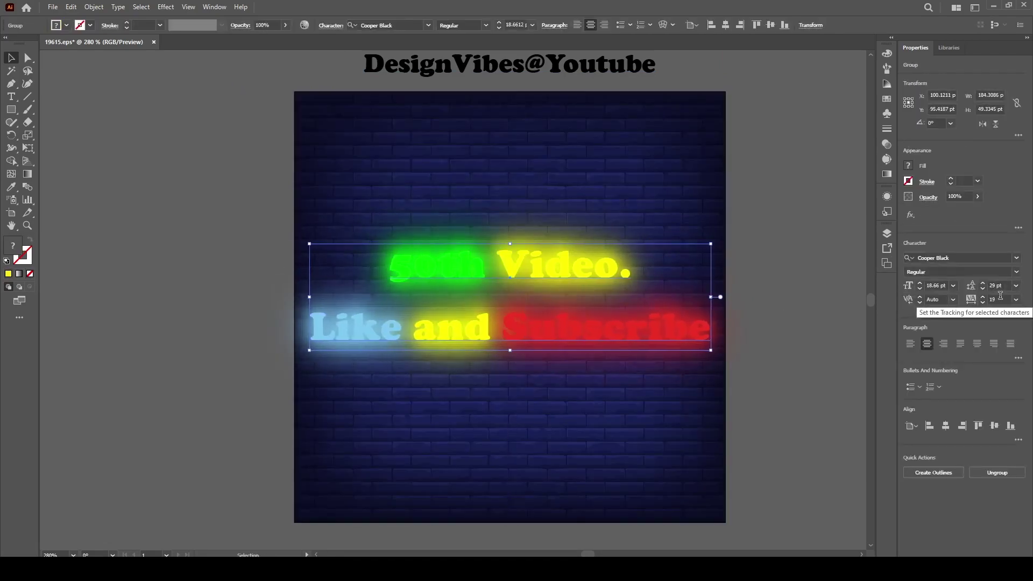
left_click_drag(579, 334, 584, 321)
left_click_drag(624, 394, 622, 402)
left_click(202, 267)
mouse_move(447, 264)
left_mouse_down()
mouse_move(447, 178)
mouse_move(447, 249)
left_mouse_up()
left_click(230, 249)
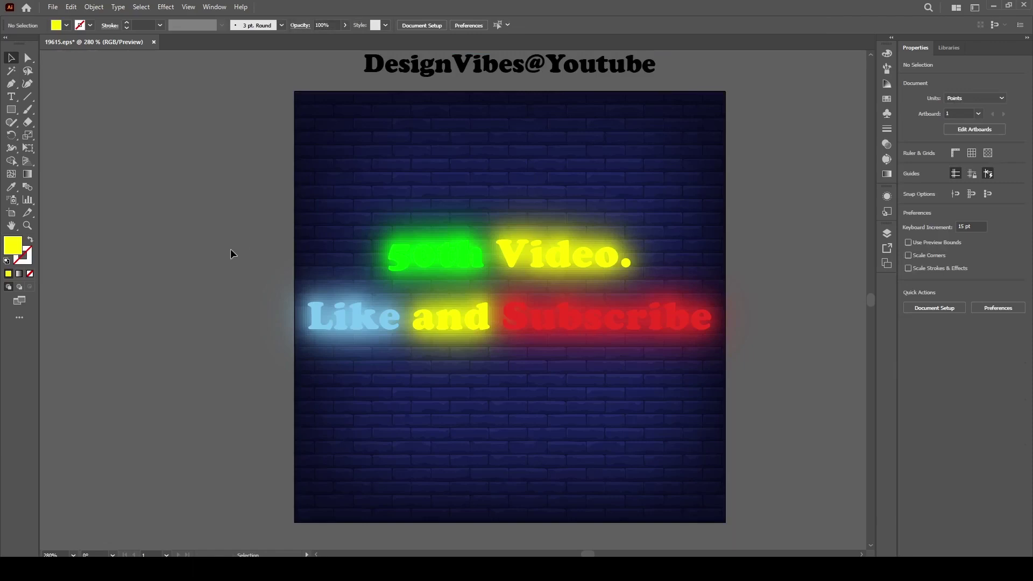
key("ctrl+plus")
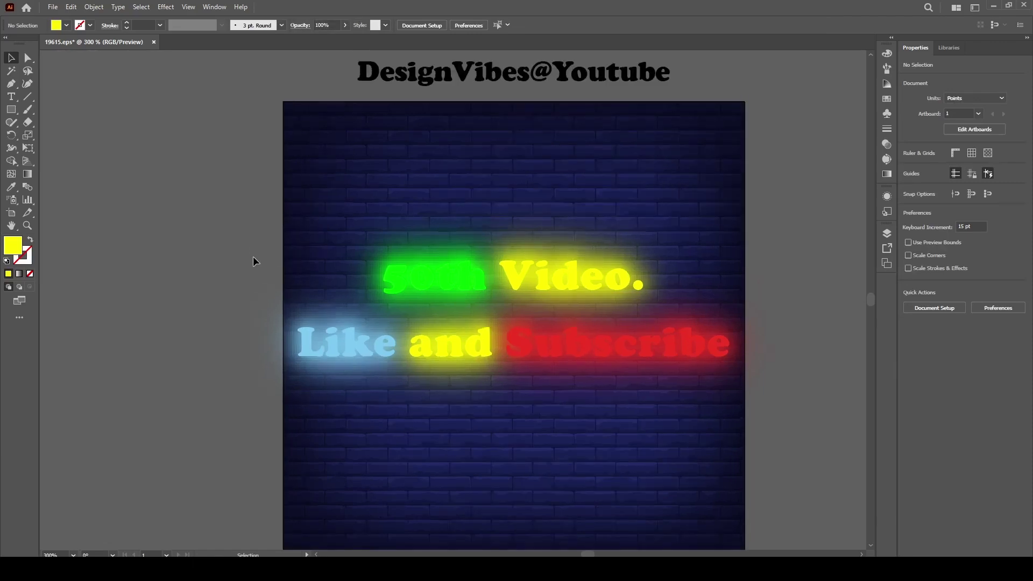
scroll(192, 256, "down", 3)
scroll(191, 256, "up", 1)
left_click(451, 292)
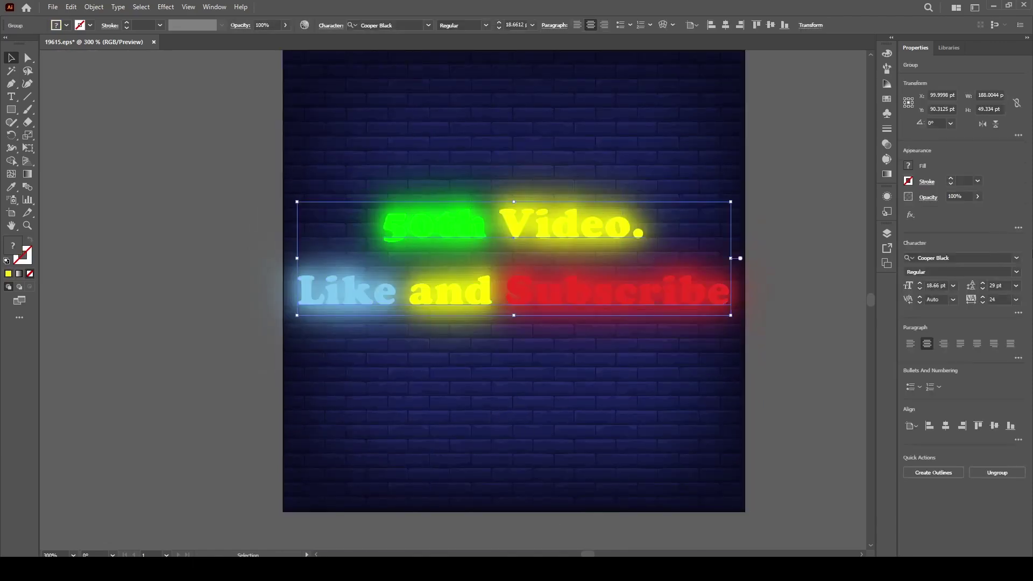
scroll(993, 285, "down", 2)
scroll(995, 299, "down", 14)
left_click(512, 569)
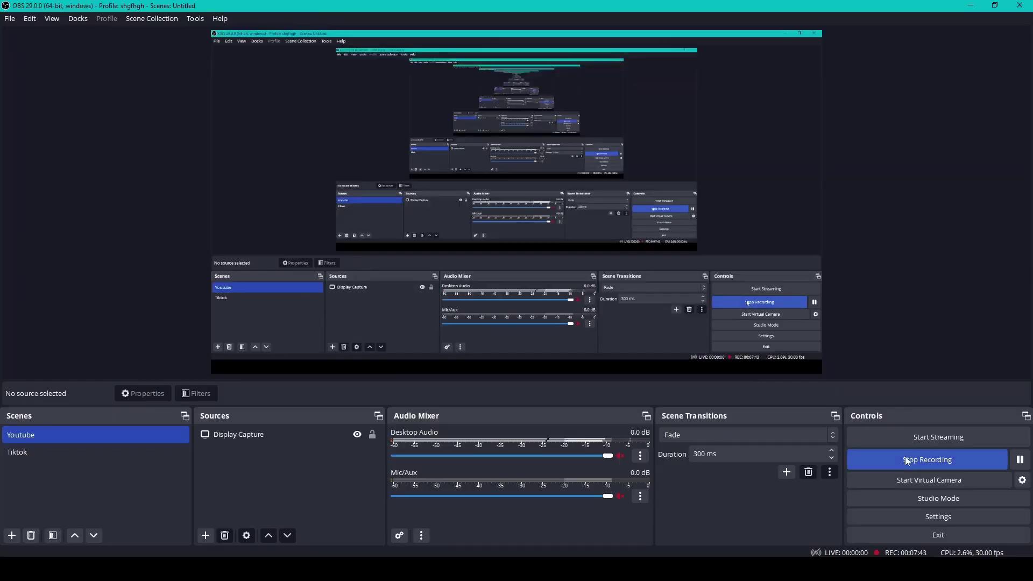